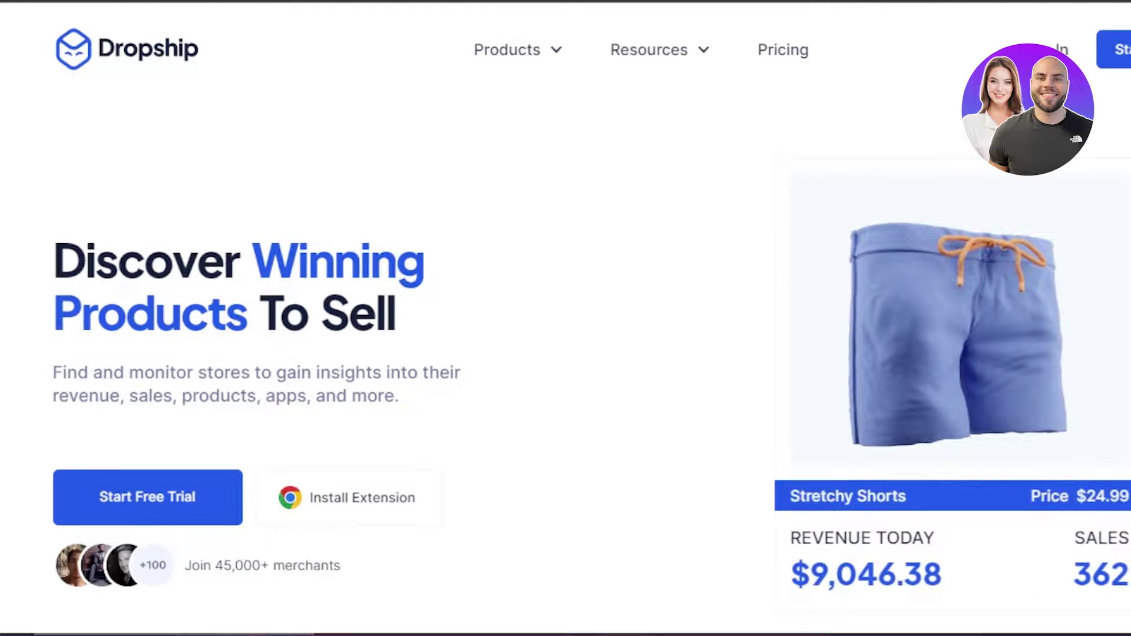
Look through the Dropship homepage, from the winning products banner to the Spy Tools section.
{"action": "scroll", "coordinate": [565, 318], "scroll_direction": "down", "scroll_amount": 15}
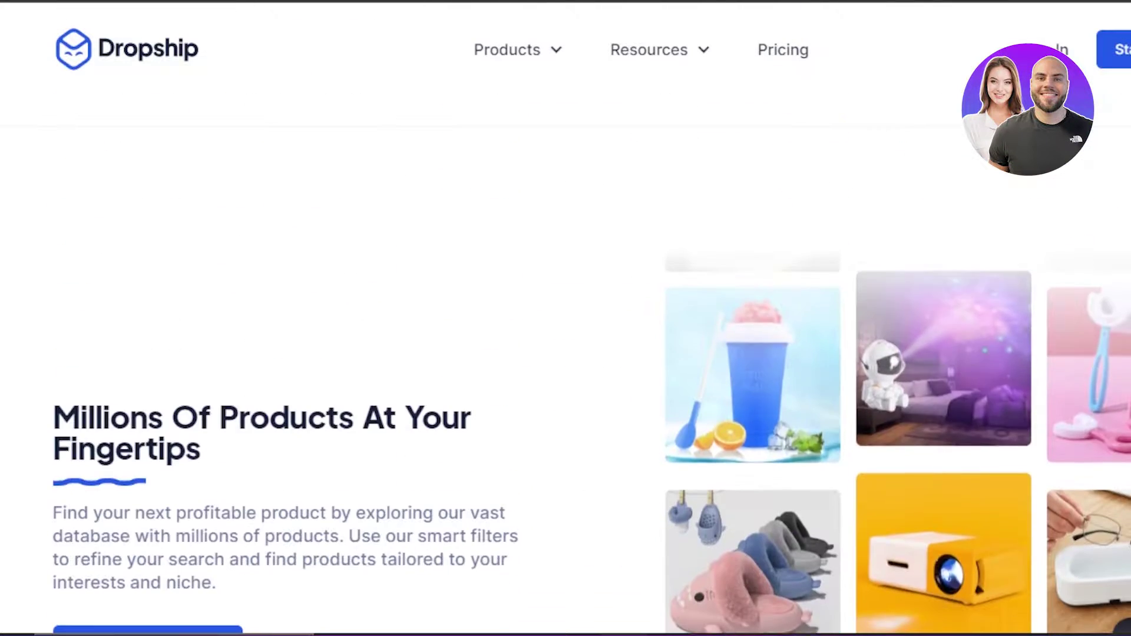
{"action": "scroll", "coordinate": [566, 318], "scroll_direction": "down", "scroll_amount": 15}
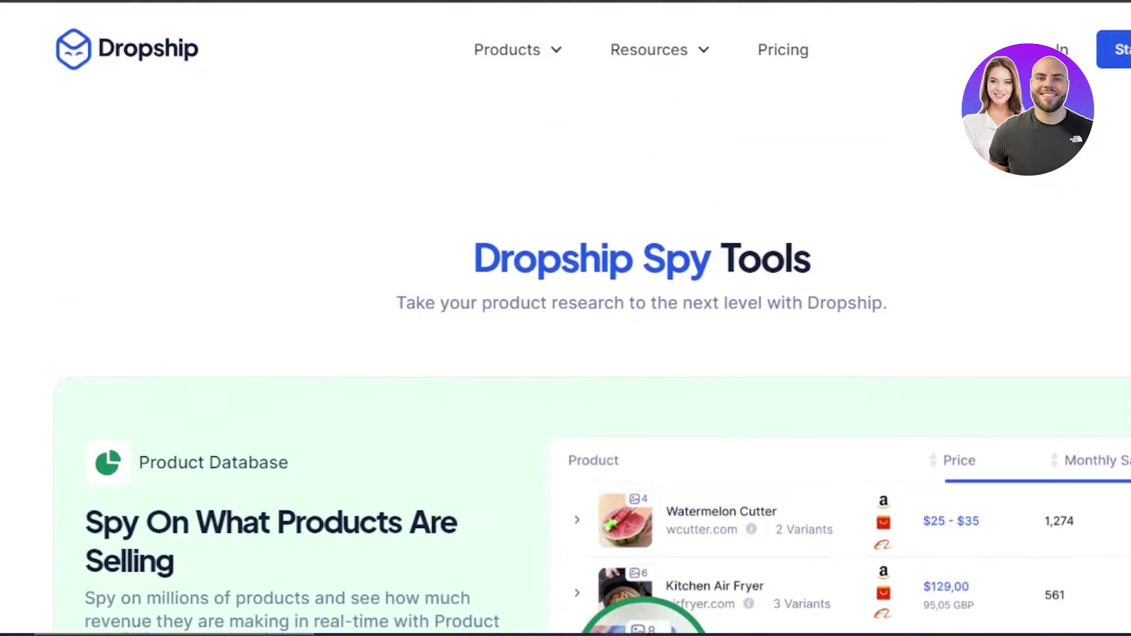
{"action": "scroll", "coordinate": [565, 318], "scroll_direction": "up", "scroll_amount": 20}
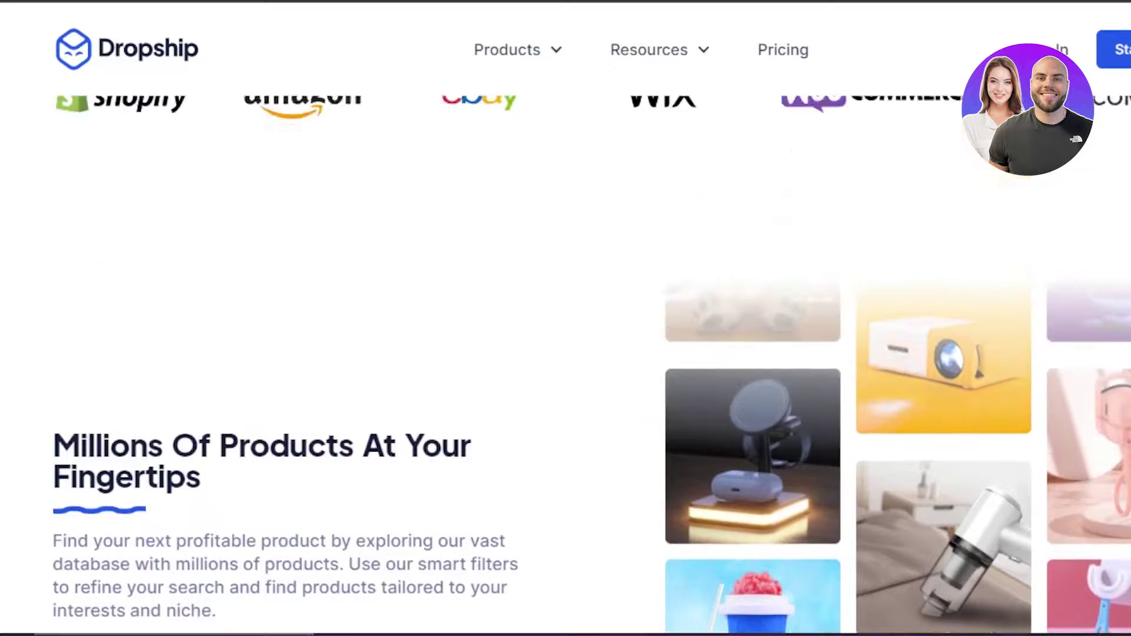
{"action": "scroll", "coordinate": [621, 155], "scroll_direction": "up", "scroll_amount": 2}
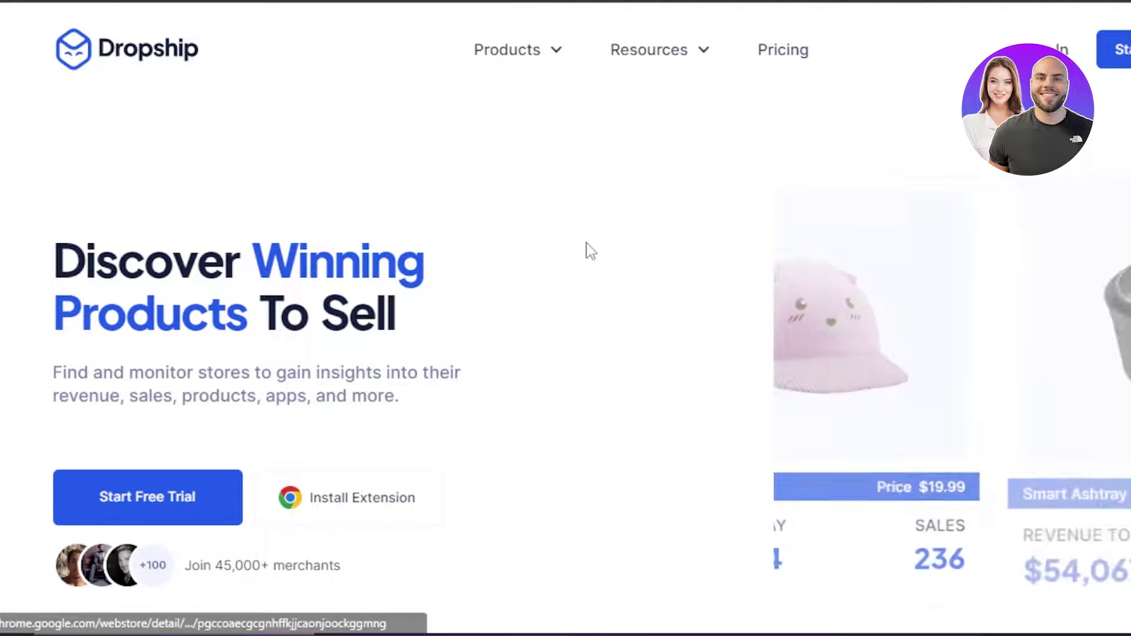
{"action": "scroll", "coordinate": [377, 165], "scroll_direction": "down", "scroll_amount": 20}
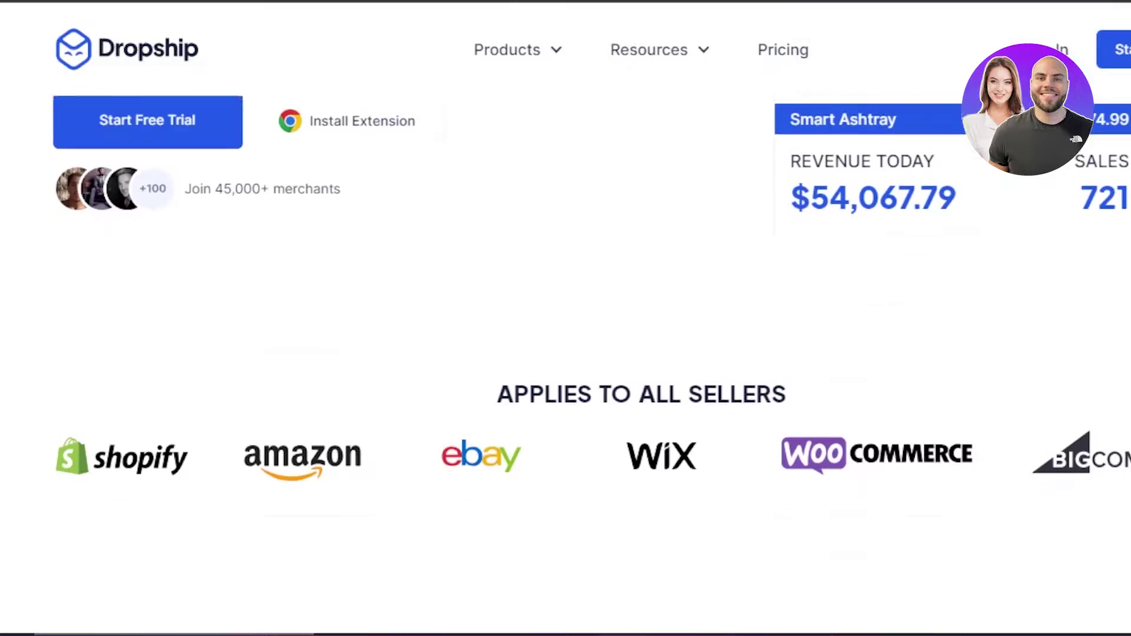
{"action": "scroll", "coordinate": [376, 165], "scroll_direction": "down", "scroll_amount": 20}
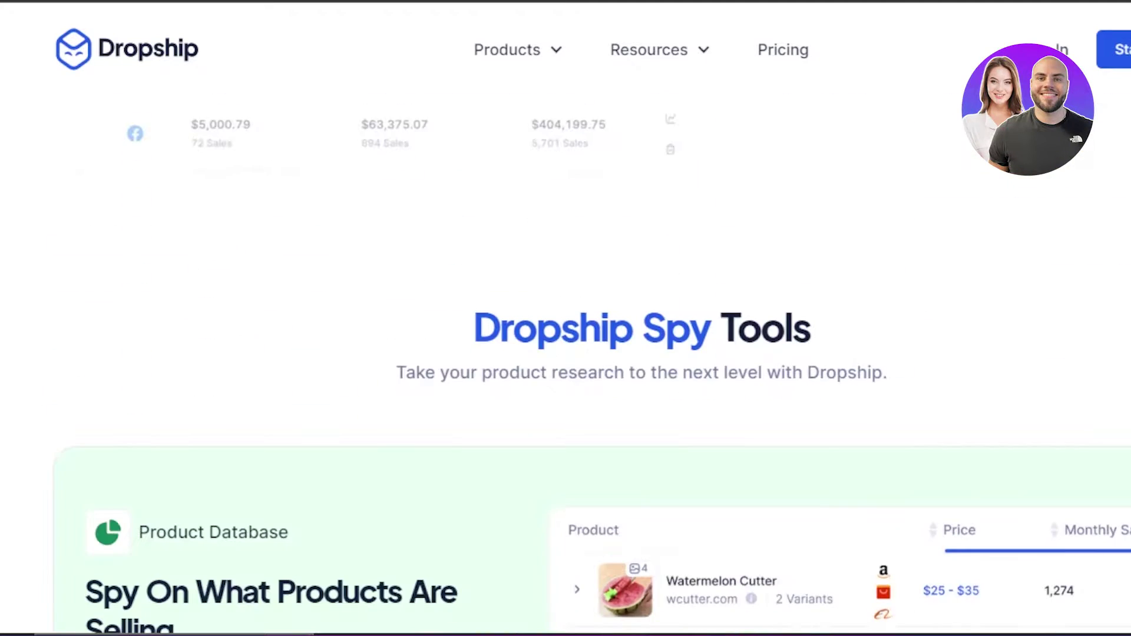
{"action": "scroll", "coordinate": [589, 318], "scroll_direction": "up", "scroll_amount": 10}
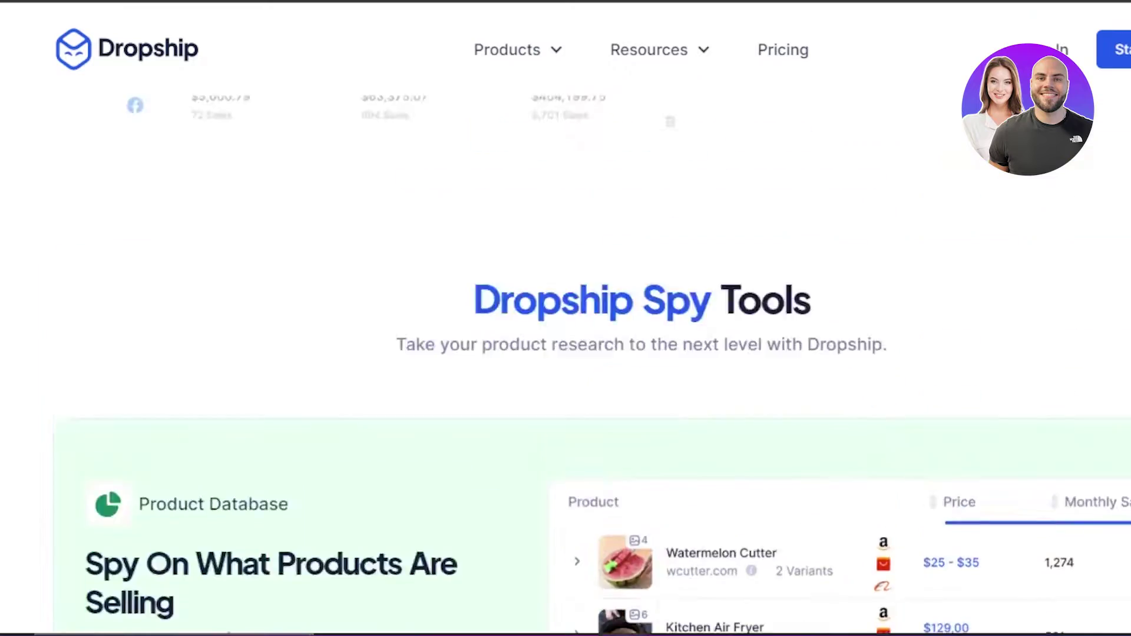
{"action": "scroll", "coordinate": [589, 318], "scroll_direction": "down", "scroll_amount": 5}
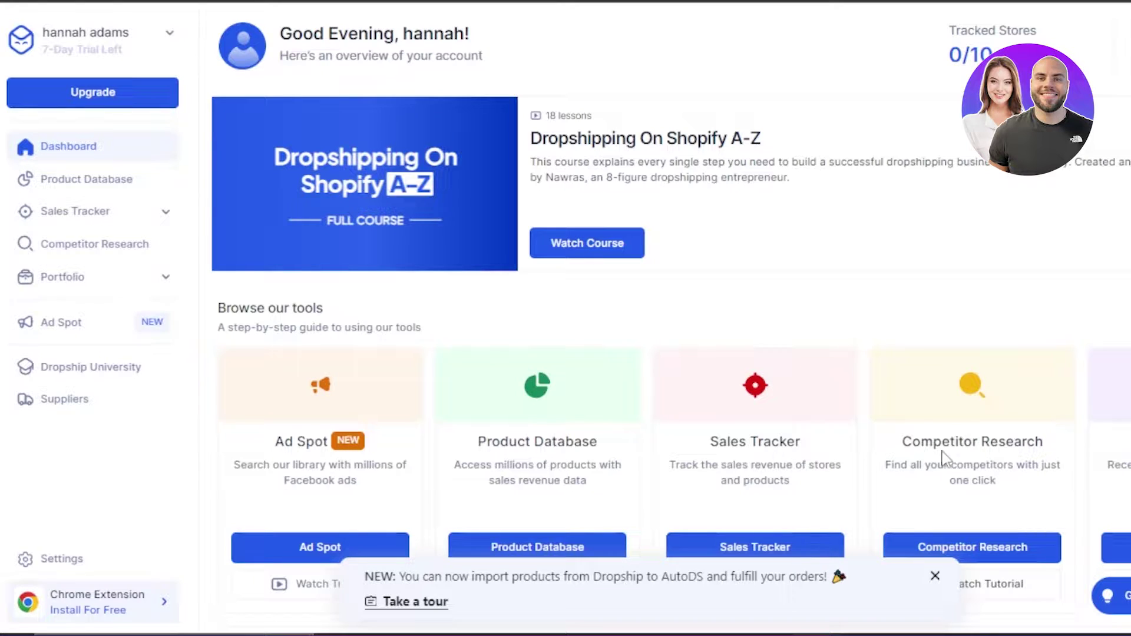
Dismiss the AutoDS import notice and open the Product Database to look at its minimum and maximum price filters.
{"action": "left_click", "coordinate": [935, 577]}
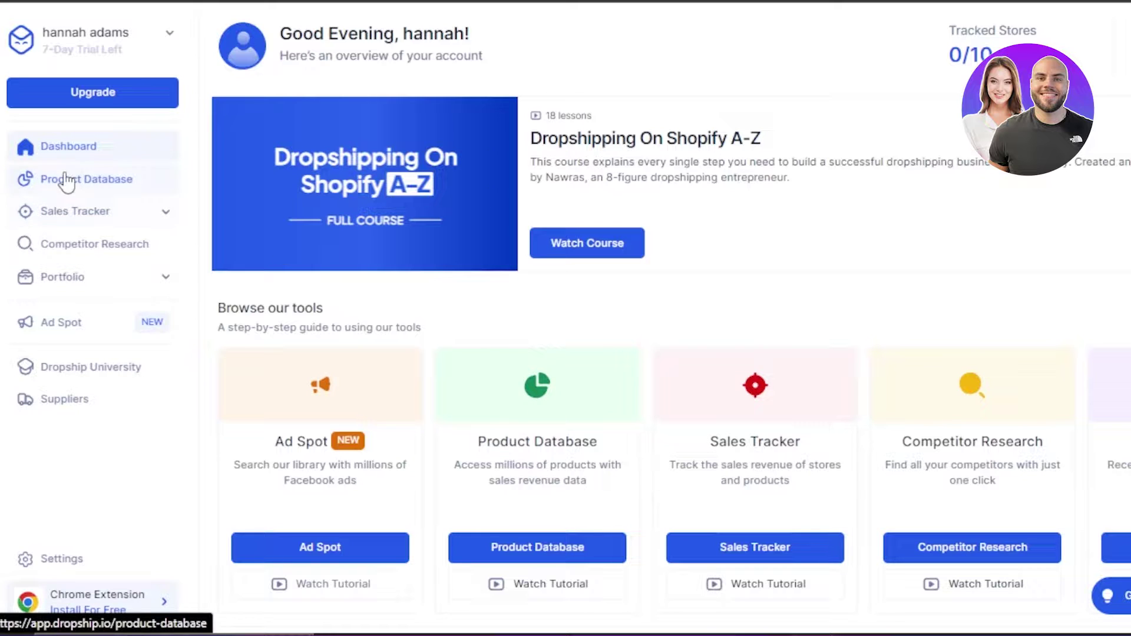
{"action": "left_click", "coordinate": [100, 191]}
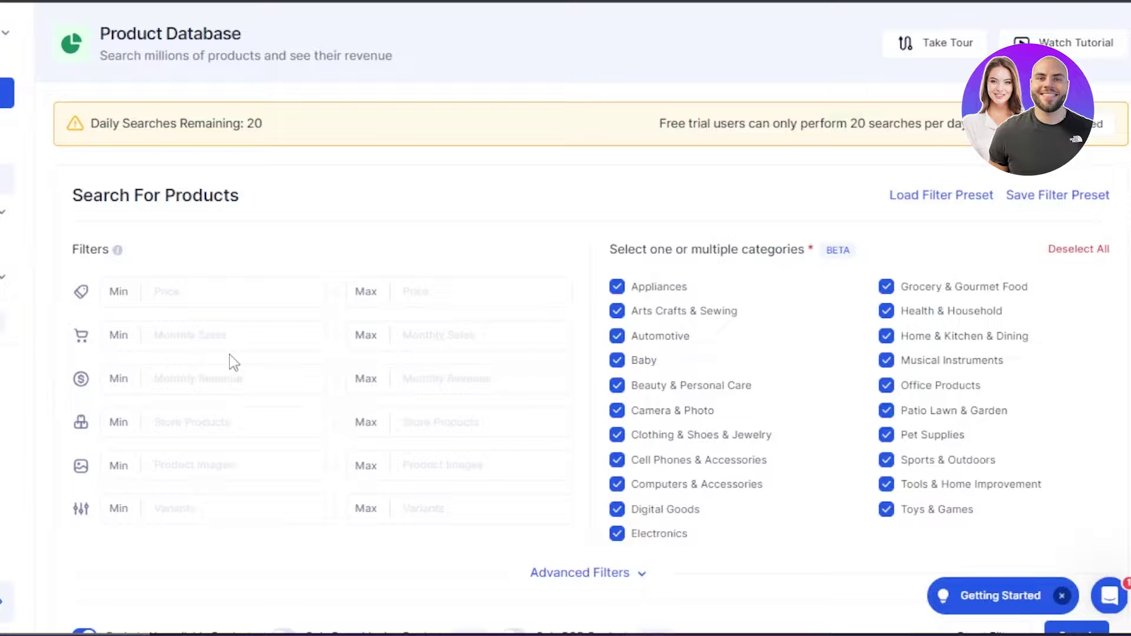
{"action": "left_click", "coordinate": [107, 296]}
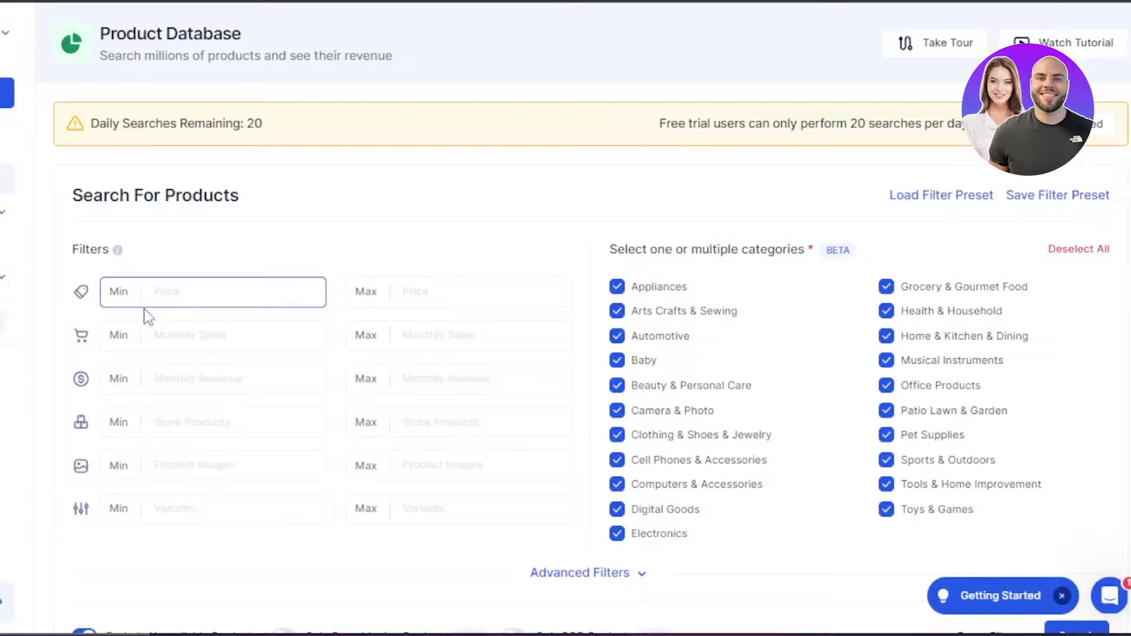
{"action": "left_click", "coordinate": [430, 286]}
{"action": "left_click", "coordinate": [253, 298]}
Open the Sales Tracker, closing its walkthrough, and view the sales overview of the Fanjoy example store.
{"action": "mouse_move", "coordinate": [3, 222]}
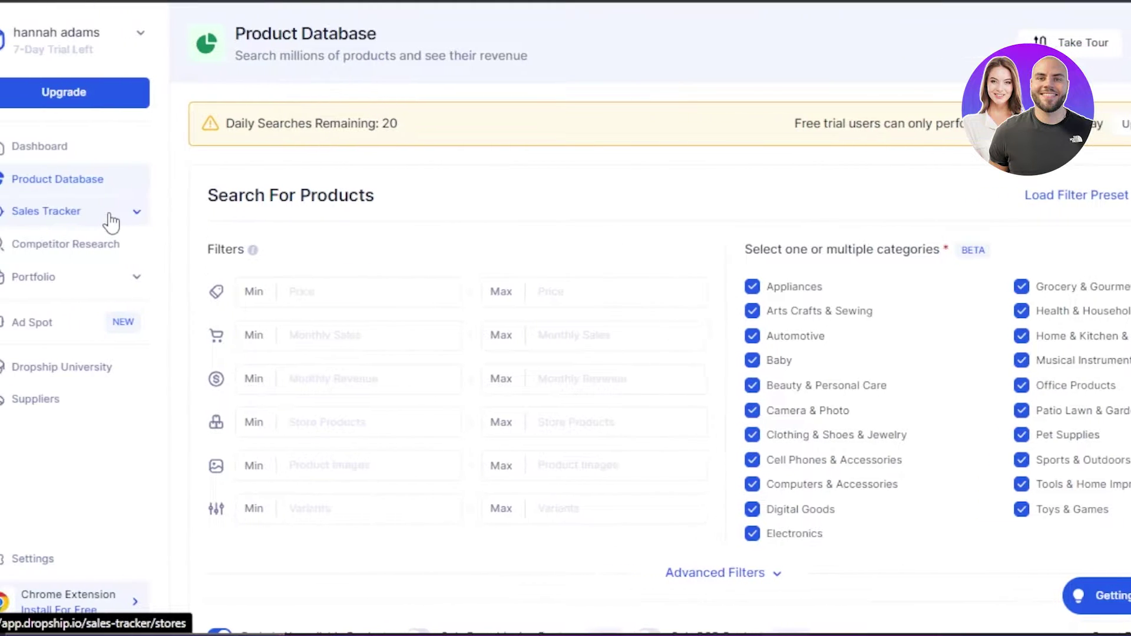
{"action": "left_click", "coordinate": [140, 222]}
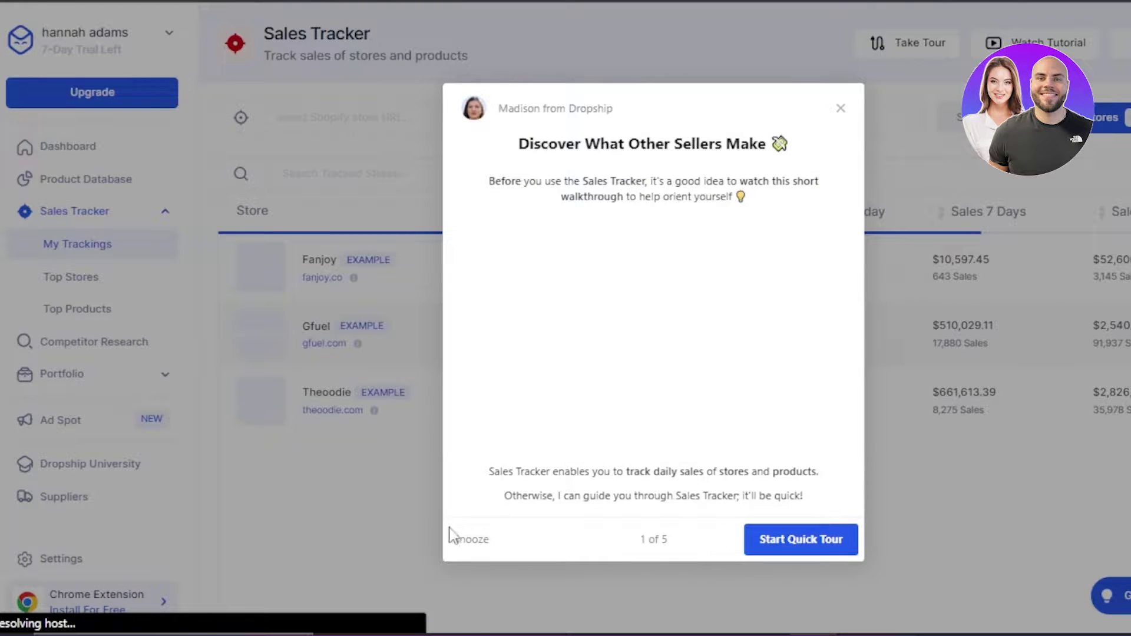
{"action": "left_click", "coordinate": [841, 109]}
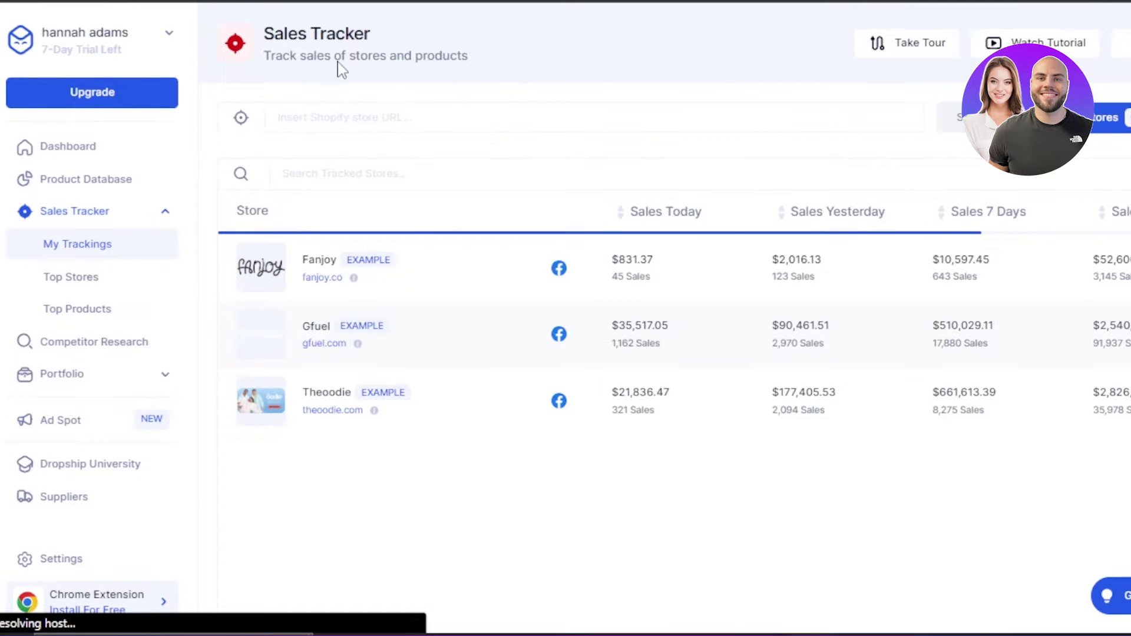
{"action": "left_click", "coordinate": [312, 276]}
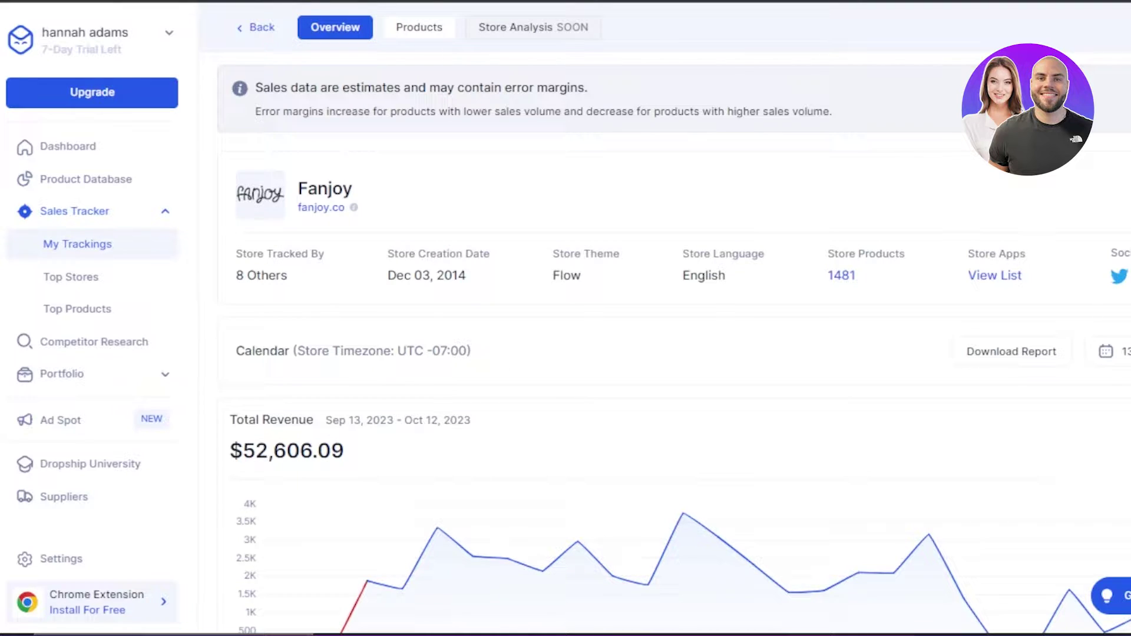
Open the Sales Tracker's Top Stores list.
{"action": "key", "text": "ctrl+minus"}
{"action": "key", "text": "ctrl+minus"}
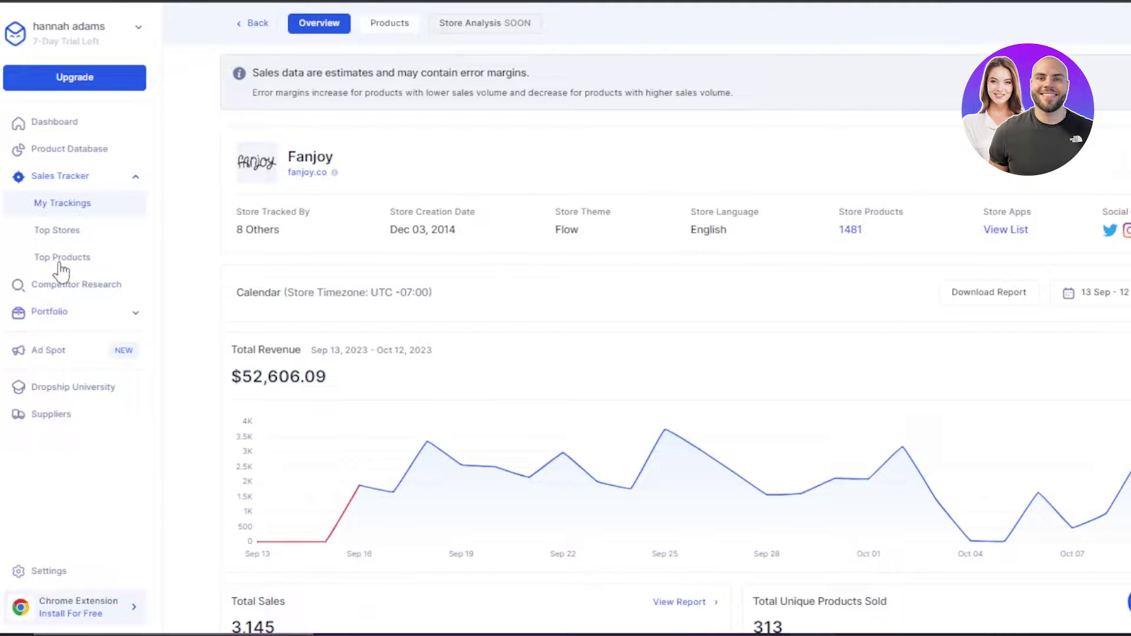
{"action": "left_click", "coordinate": [54, 236]}
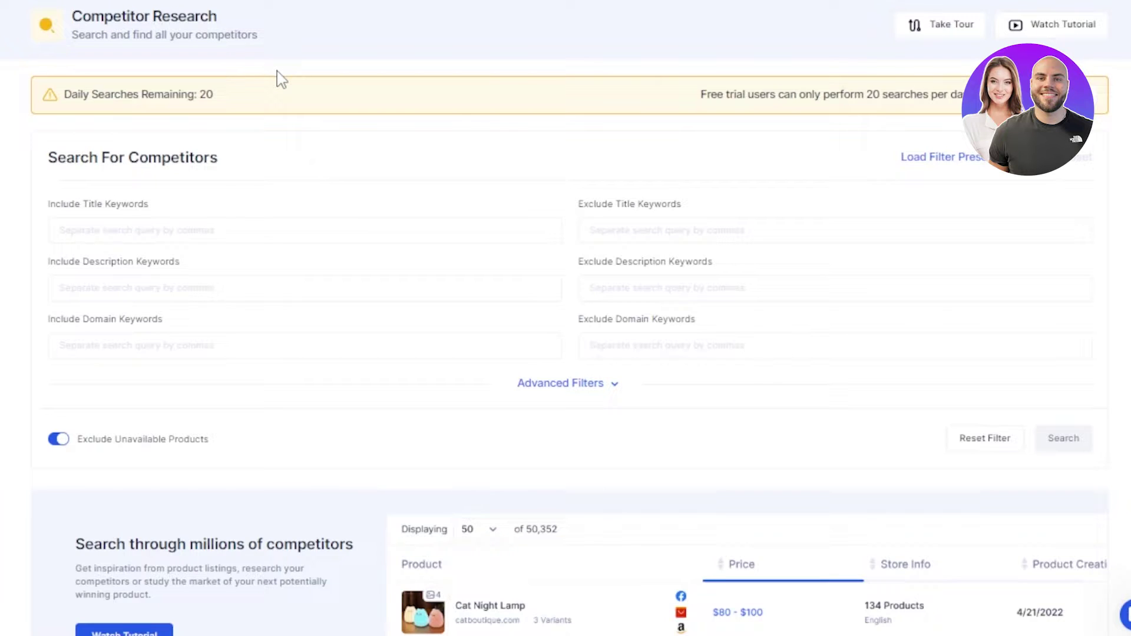
Add "Winter Products" as an included title keyword in the Competitor Research search.
{"action": "left_click", "coordinate": [111, 233]}
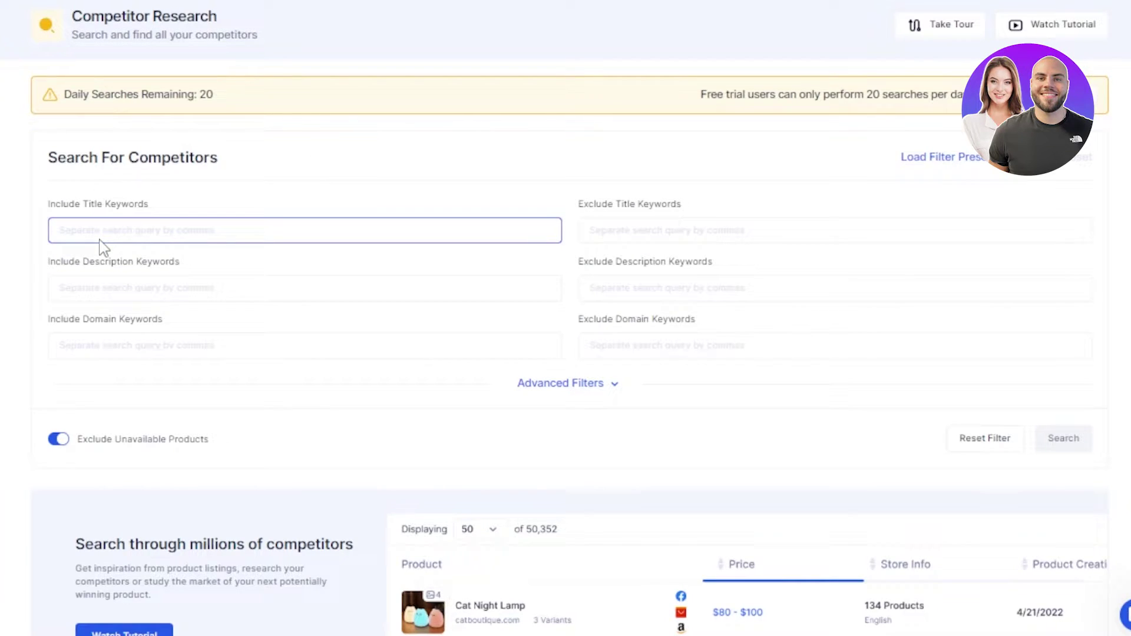
{"action": "left_click", "coordinate": [136, 240]}
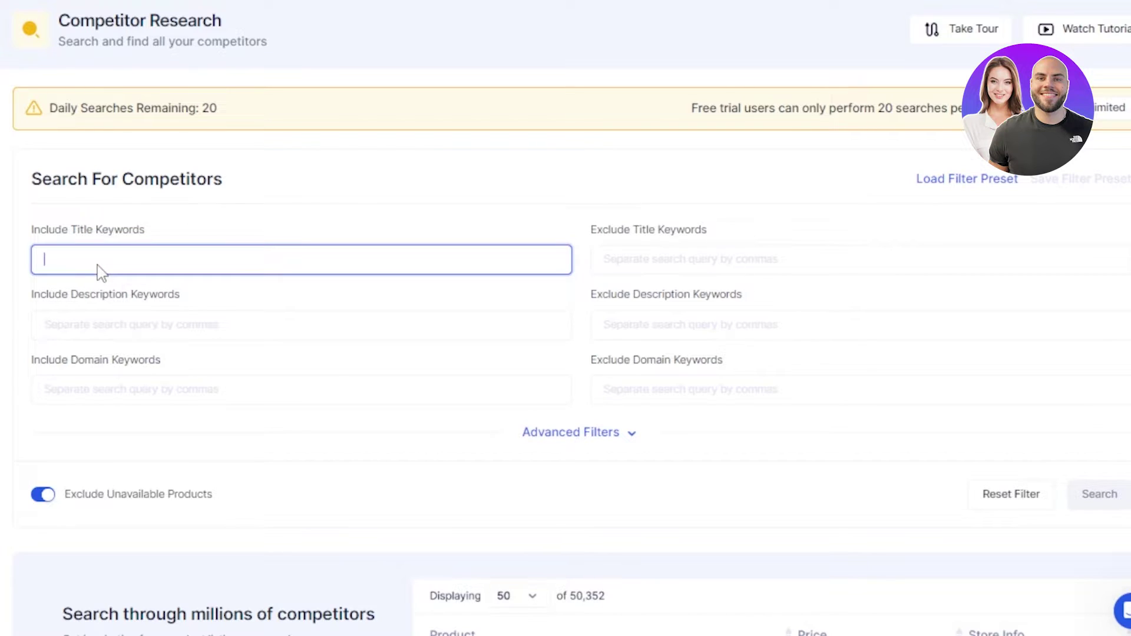
{"action": "type", "text": "Winter Products"}
Add "winter products", "scrafs" and "hoodies" as included description keywords.
{"action": "left_click", "coordinate": [101, 318]}
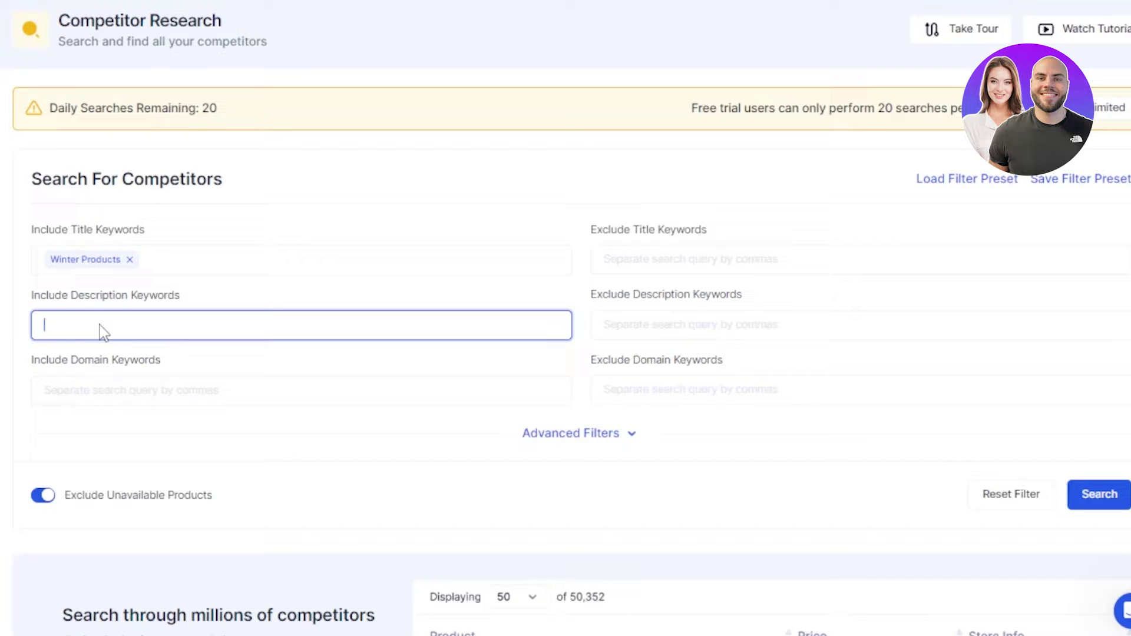
{"action": "type", "text": "winter products"}
{"action": "key", "text": "Return"}
{"action": "type", "text": "scrafs"}
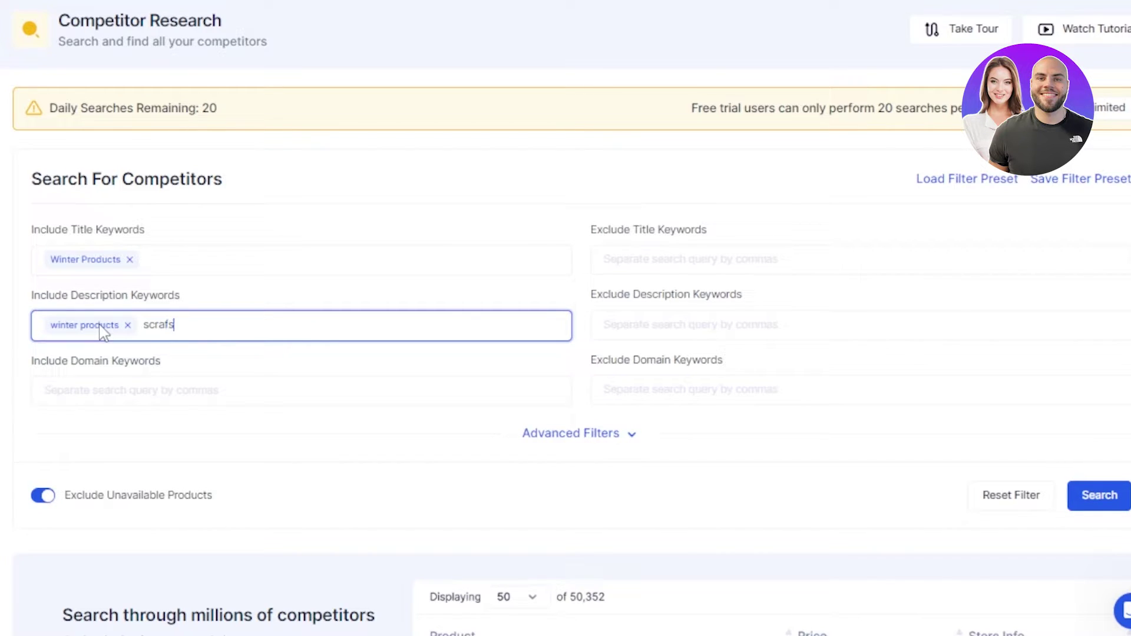
{"action": "key", "text": "Return"}
{"action": "type", "text": "hoodies"}
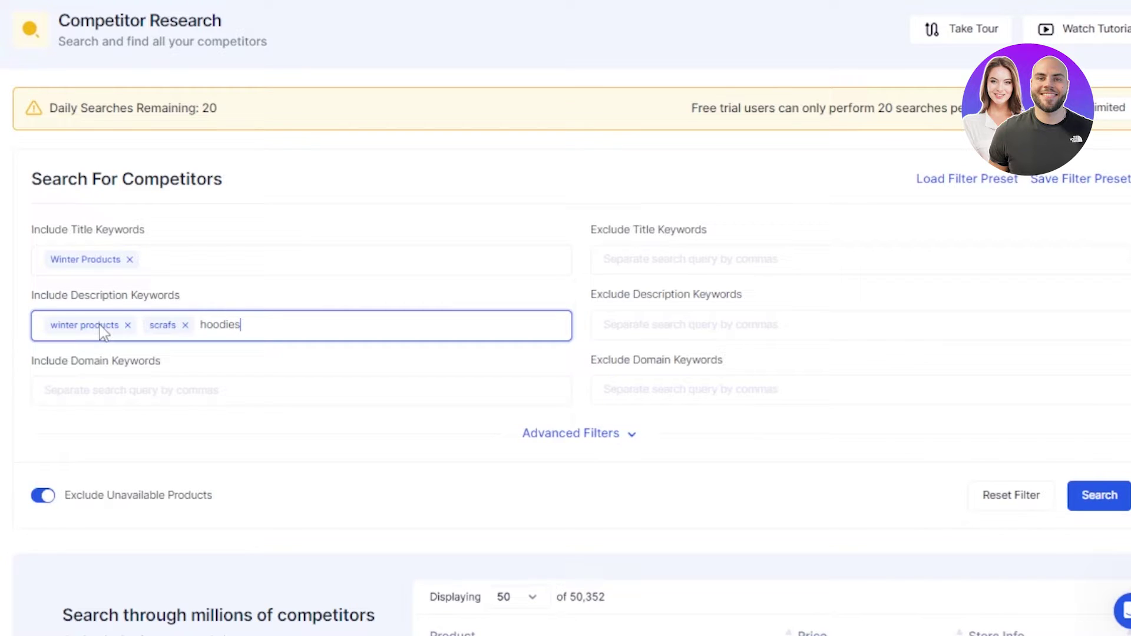
{"action": "key", "text": "Return"}
Add "winterssale" as an included domain keyword.
{"action": "left_click", "coordinate": [147, 385]}
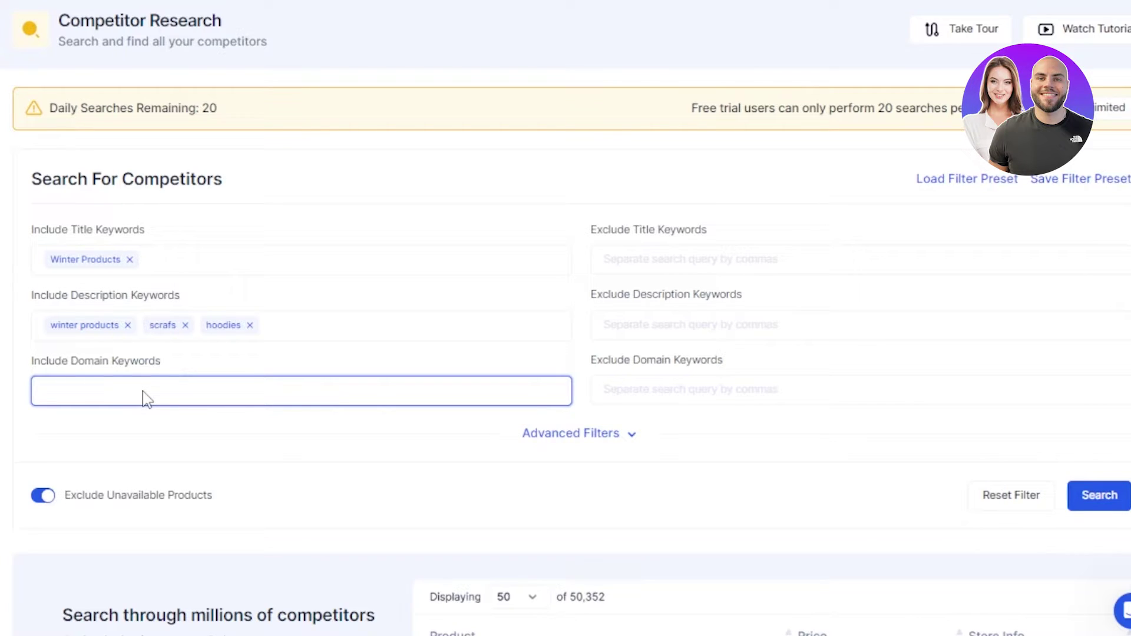
{"action": "type", "text": "winterssale"}
{"action": "key", "text": "Return"}
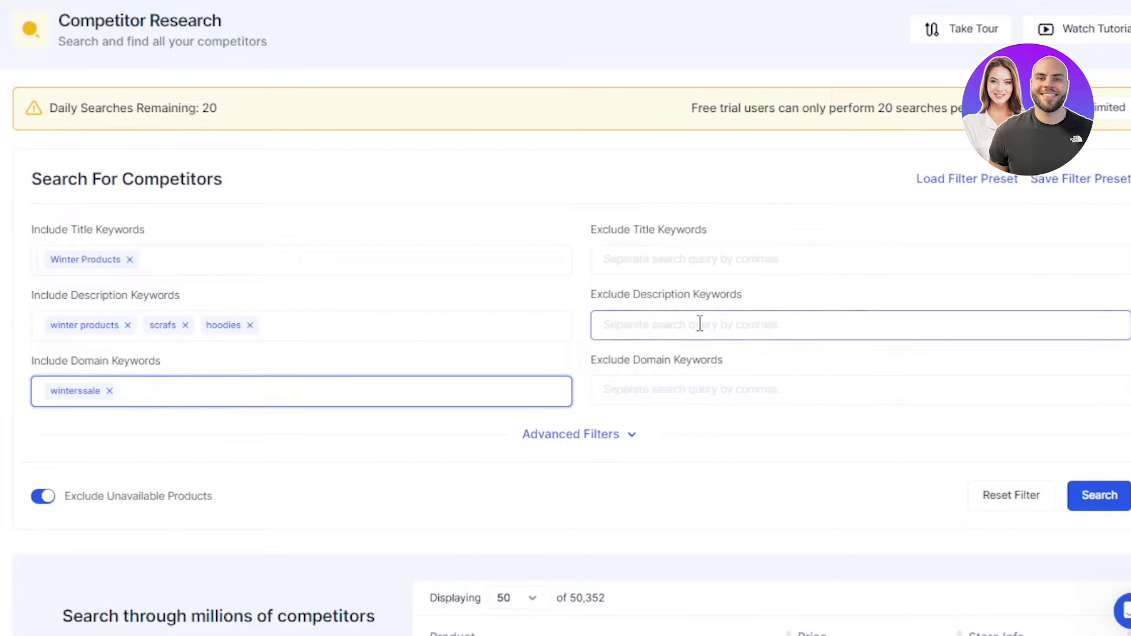
Look over the exclude keyword fields and the expanded advanced filters, including the Store Language options.
{"action": "left_click", "coordinate": [661, 265]}
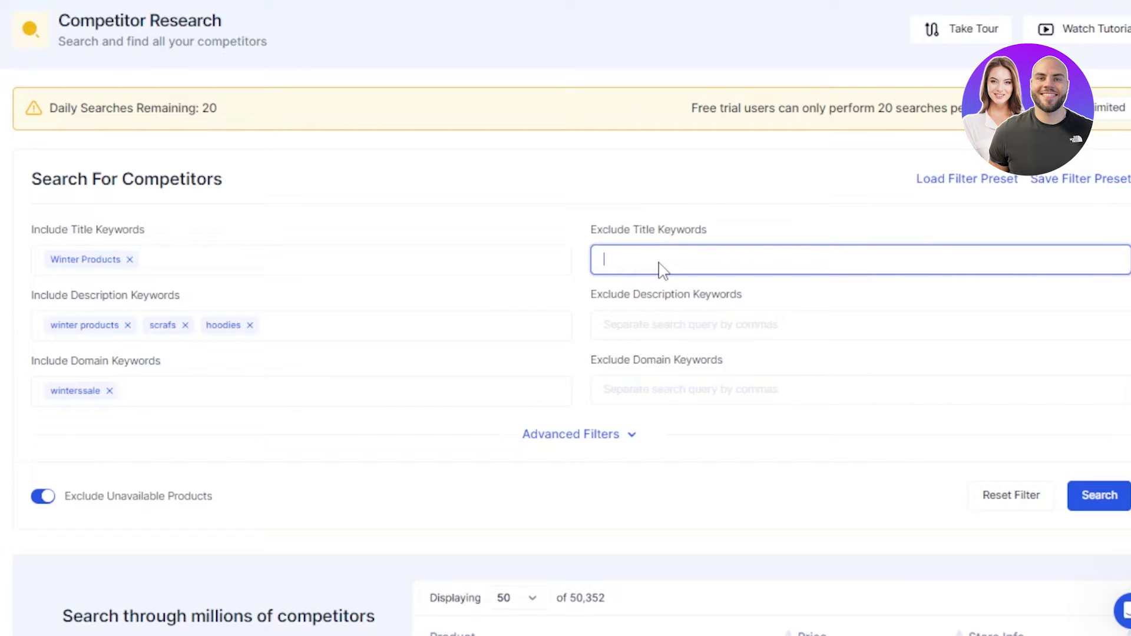
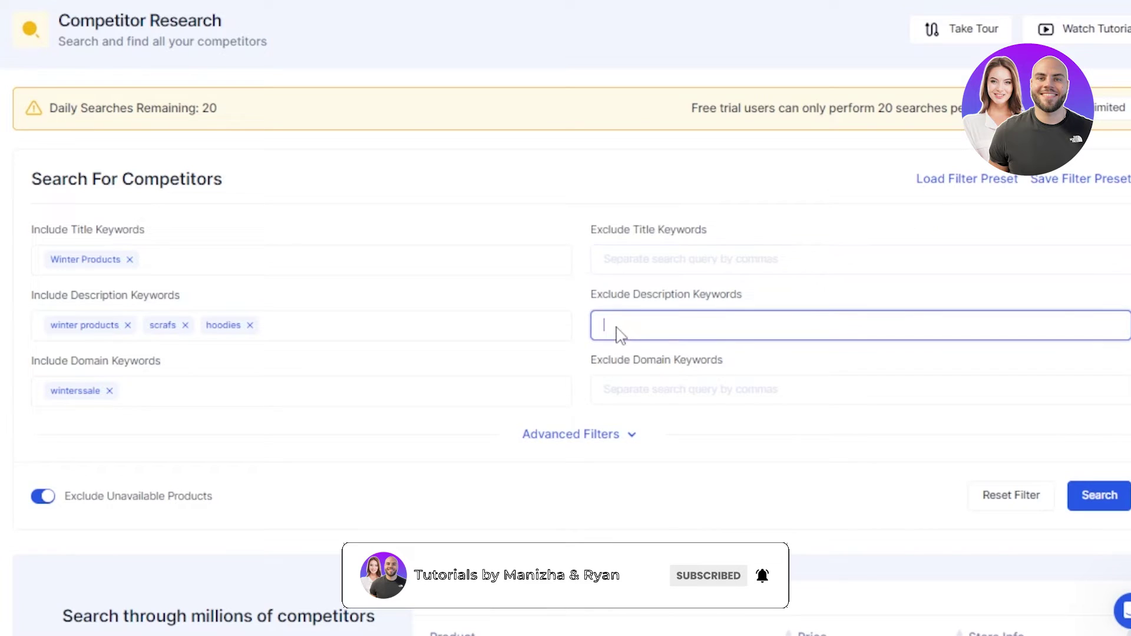
{"action": "left_click", "coordinate": [648, 389]}
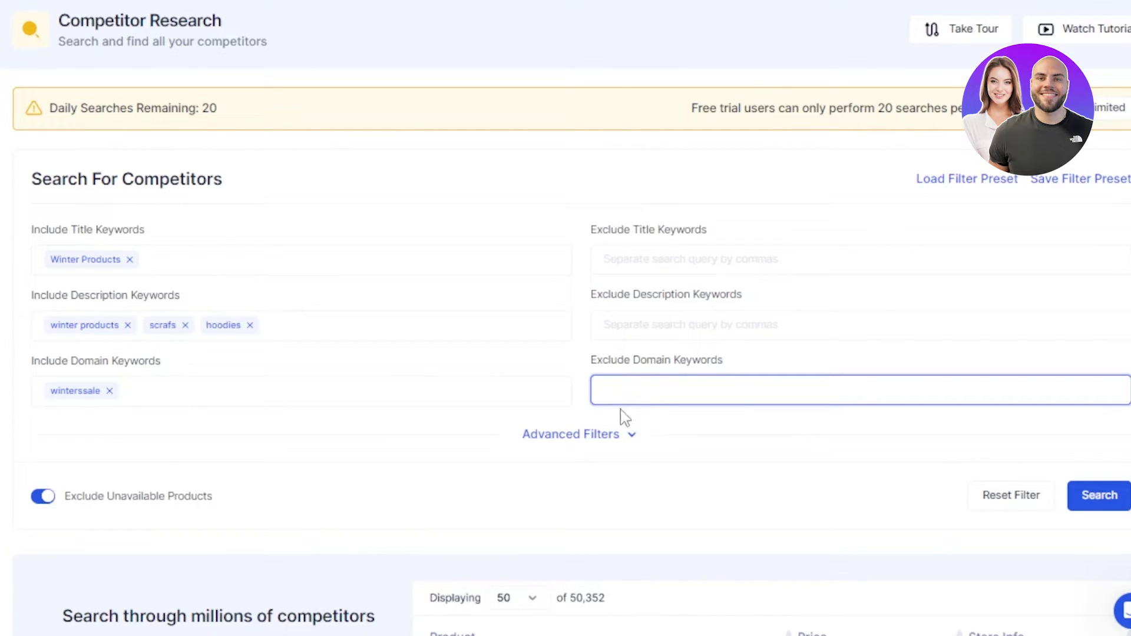
{"action": "left_click", "coordinate": [617, 441]}
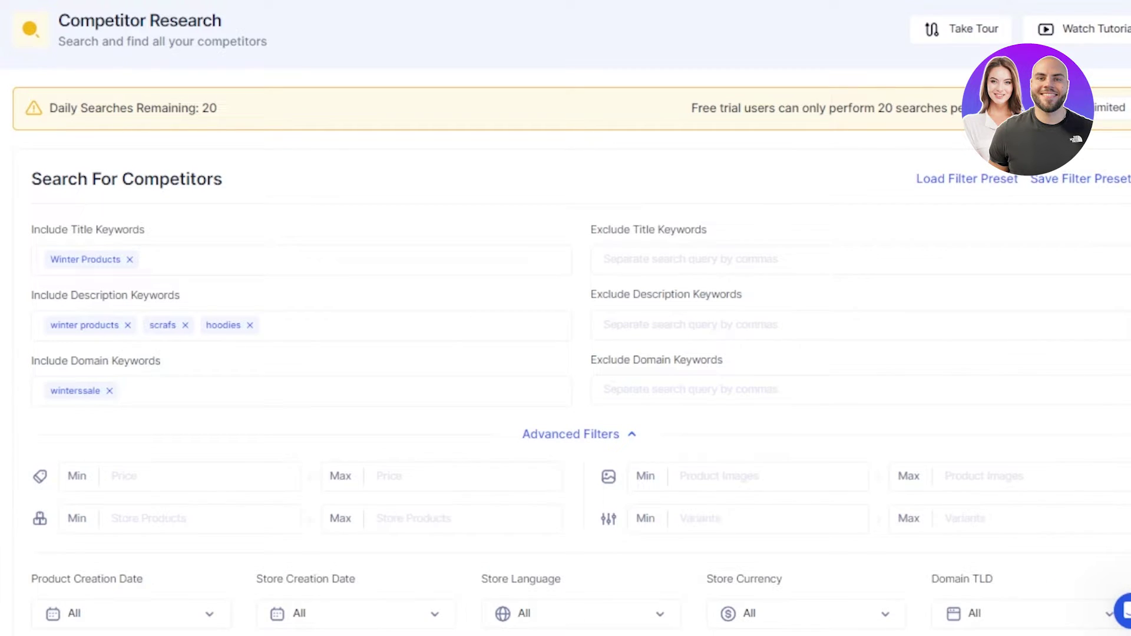
{"action": "scroll", "coordinate": [566, 318], "scroll_direction": "down", "scroll_amount": 4}
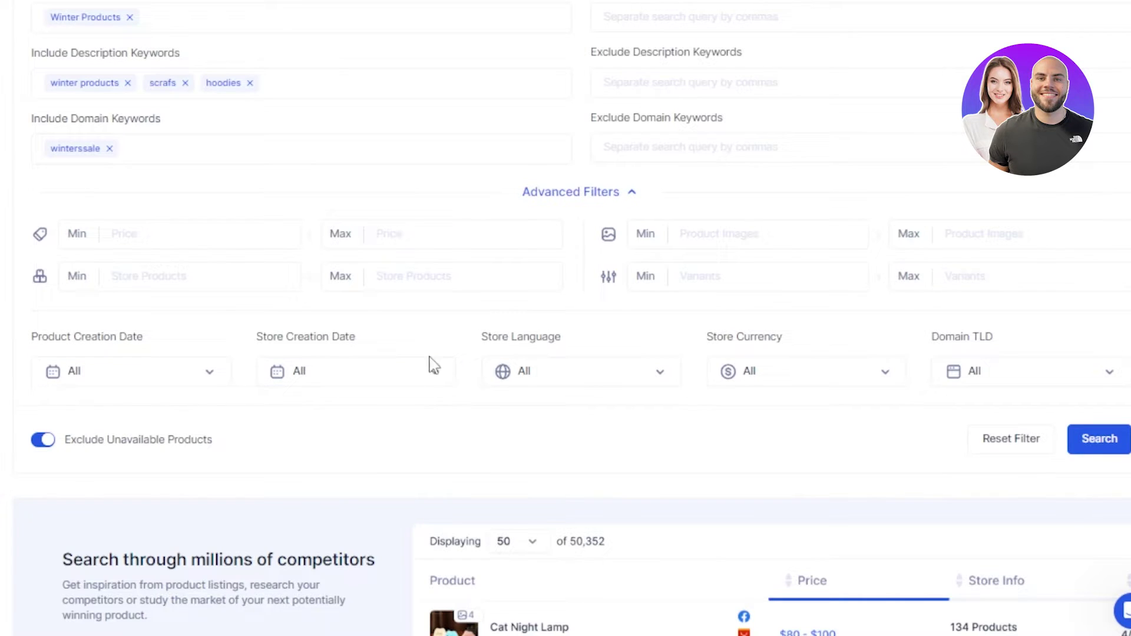
{"action": "left_click", "coordinate": [575, 384]}
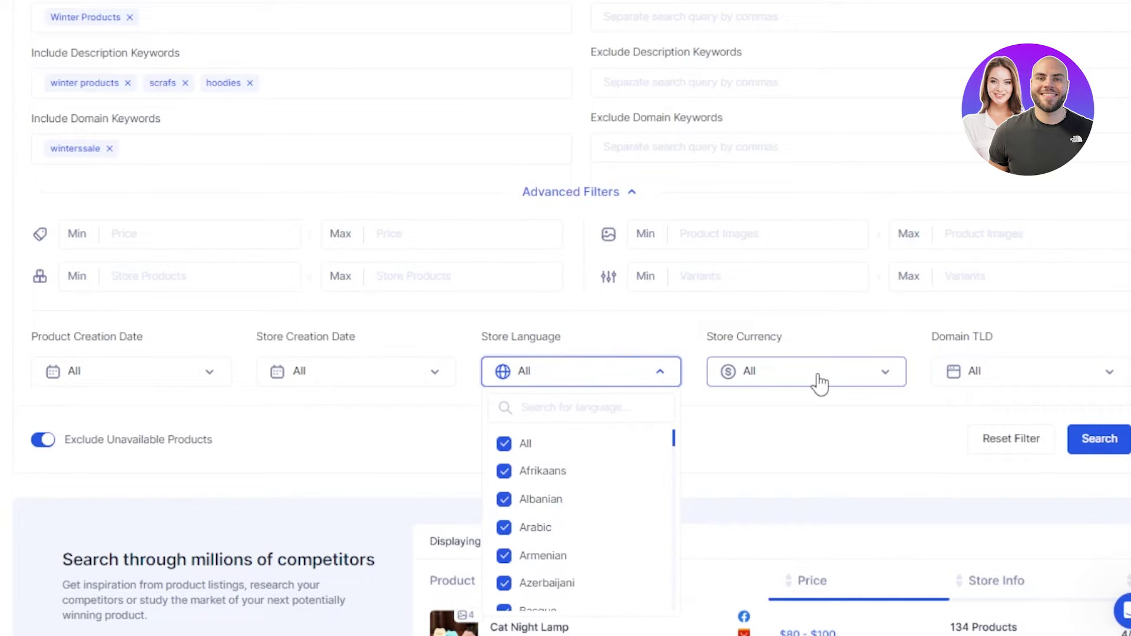
{"action": "left_click", "coordinate": [997, 328]}
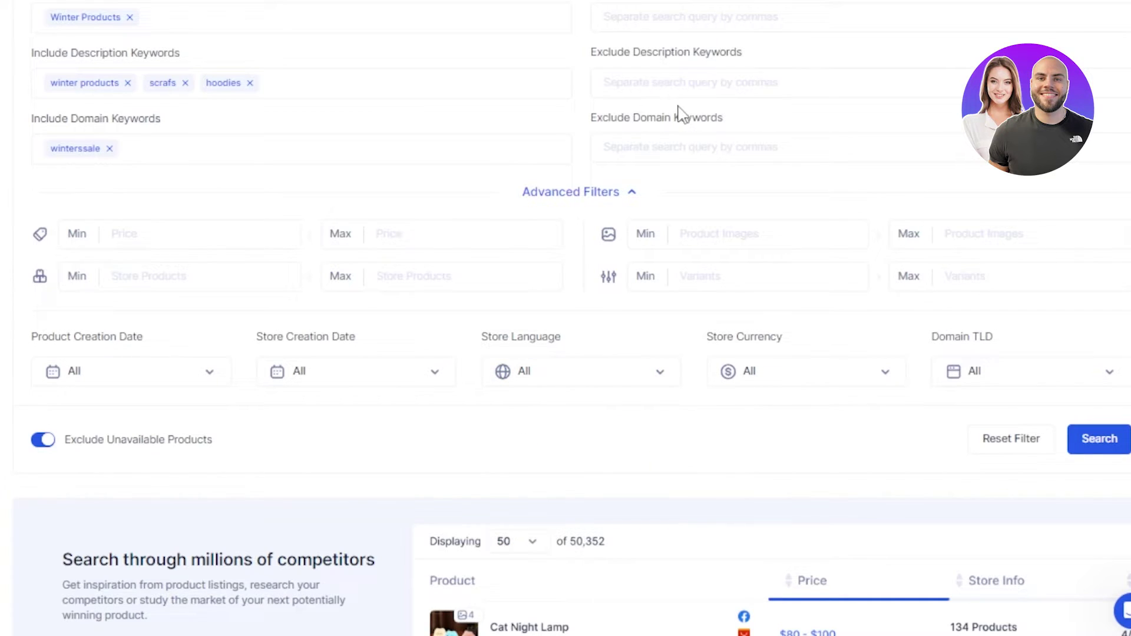
Run the competitor search with the entered title, description and domain keywords.
{"action": "scroll", "coordinate": [406, 100], "scroll_direction": "up", "scroll_amount": 4}
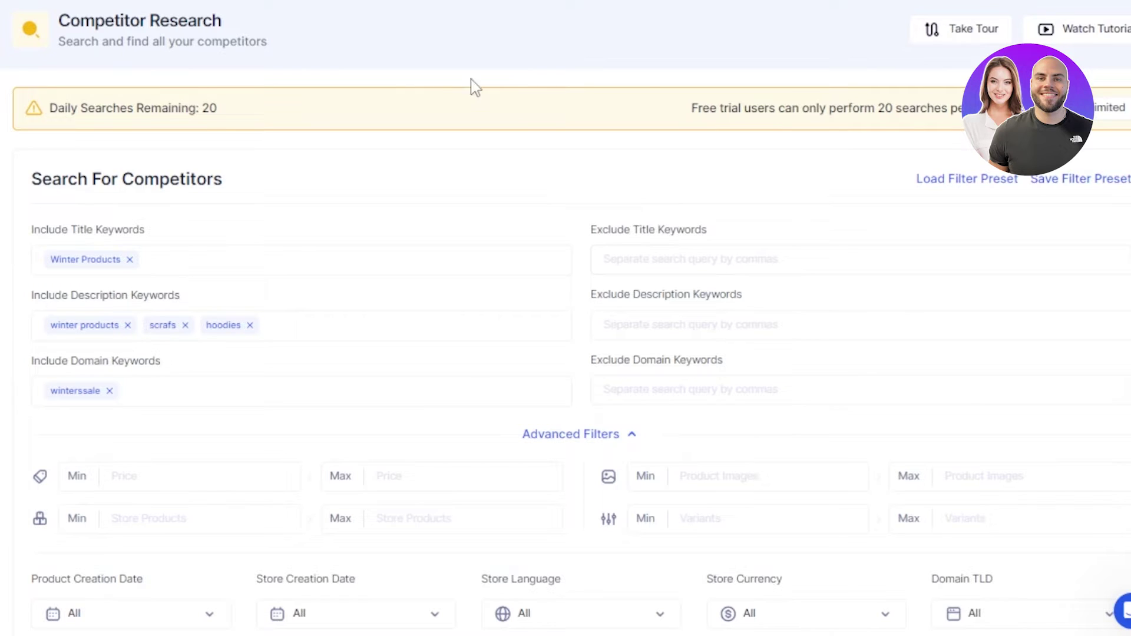
{"action": "scroll", "coordinate": [565, 318], "scroll_direction": "down", "scroll_amount": 1}
{"action": "scroll", "coordinate": [566, 318], "scroll_direction": "down", "scroll_amount": 5}
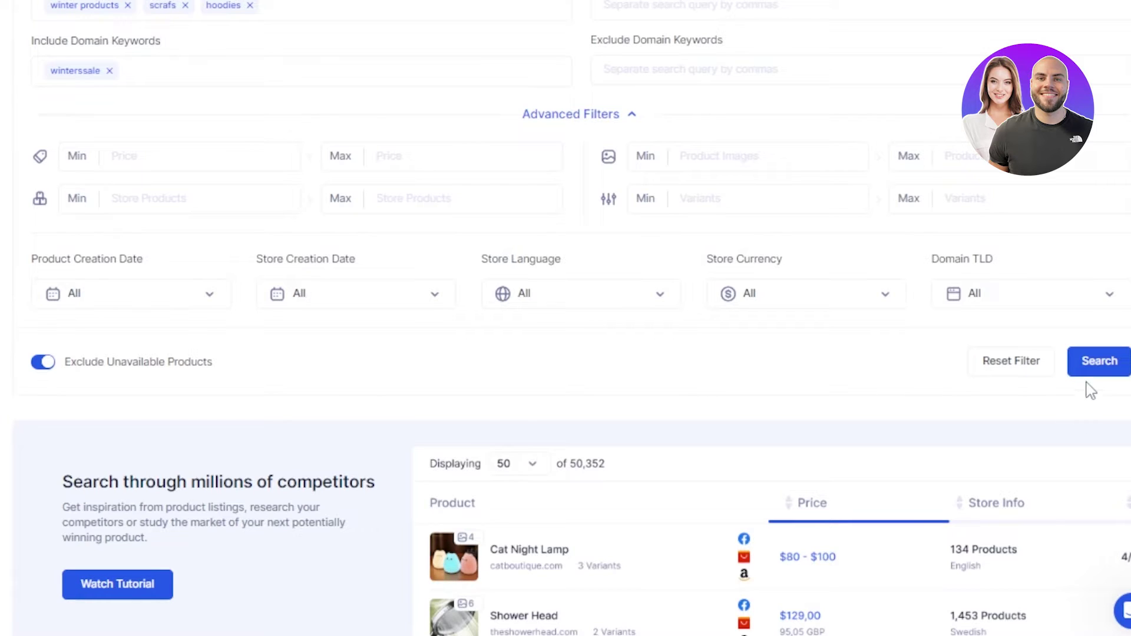
{"action": "left_click", "coordinate": [1089, 377]}
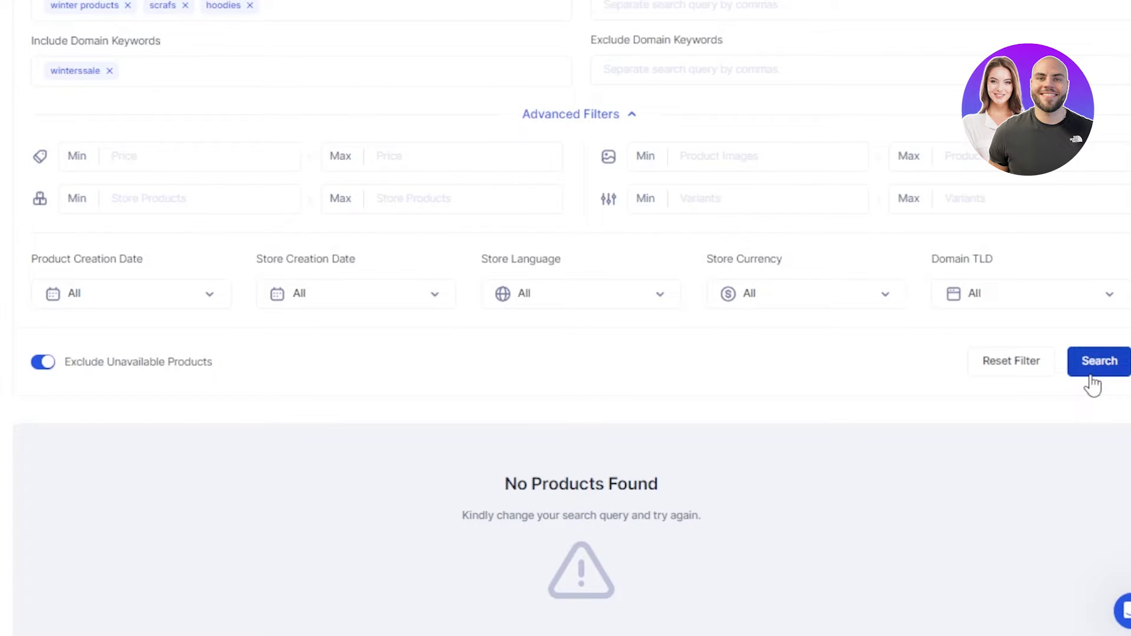
{"action": "scroll", "coordinate": [1093, 386], "scroll_direction": "up", "scroll_amount": 5}
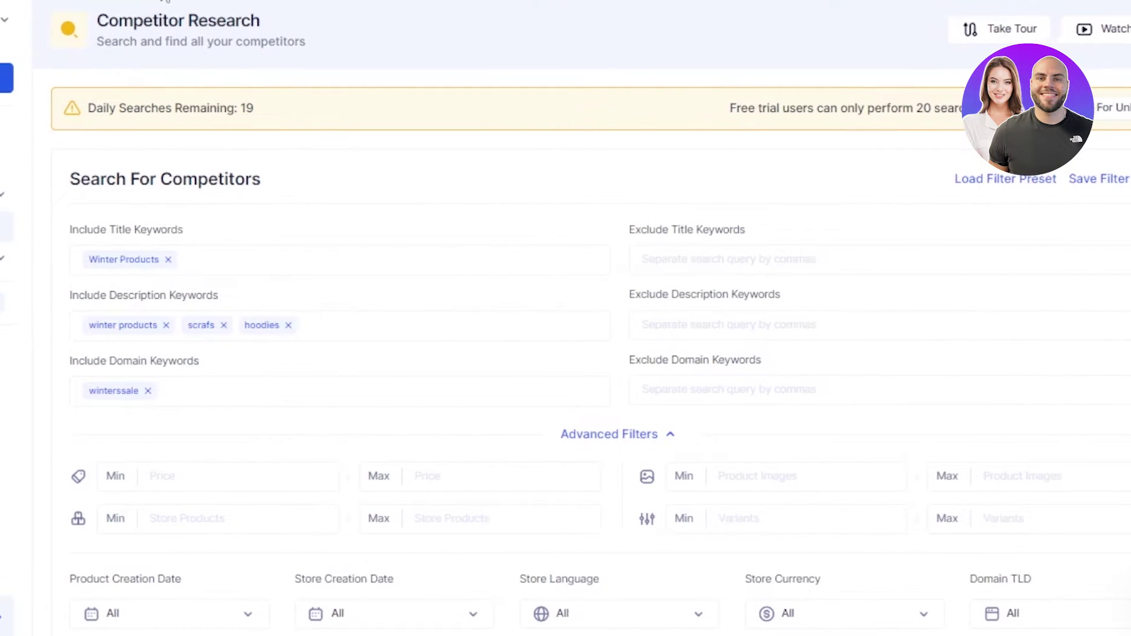
Open My Portfolio to view the weekly winning product drops.
{"action": "left_click", "coordinate": [106, 273]}
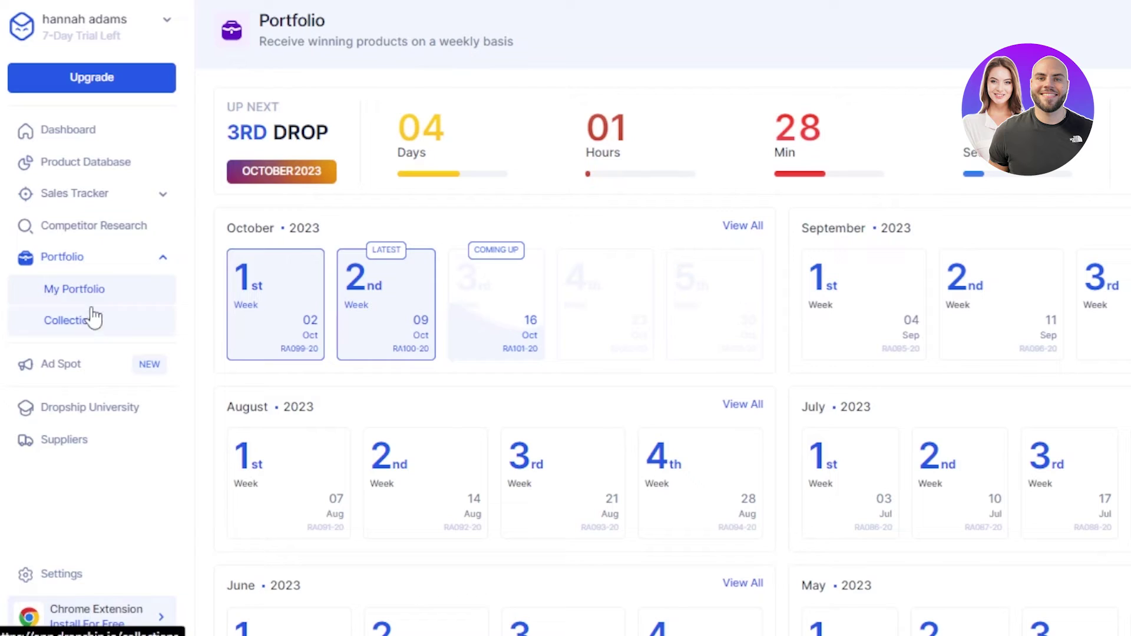
View the account option for connecting a Shopify store, then close its Connect Store dialog without entering a store name.
{"action": "left_click", "coordinate": [169, 25]}
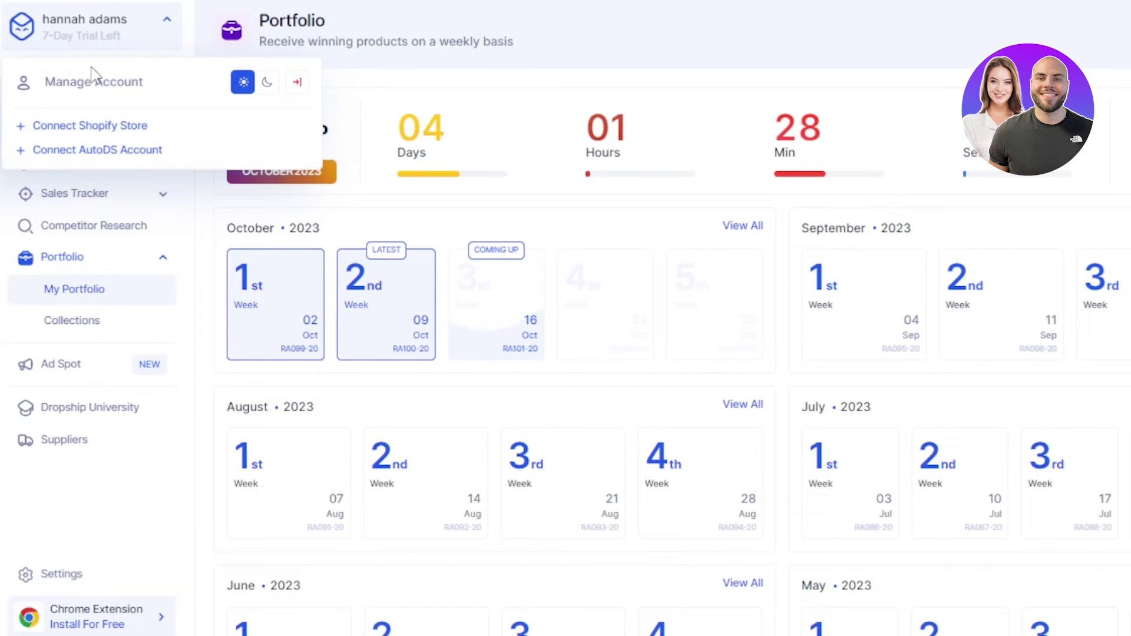
{"action": "left_click", "coordinate": [115, 127]}
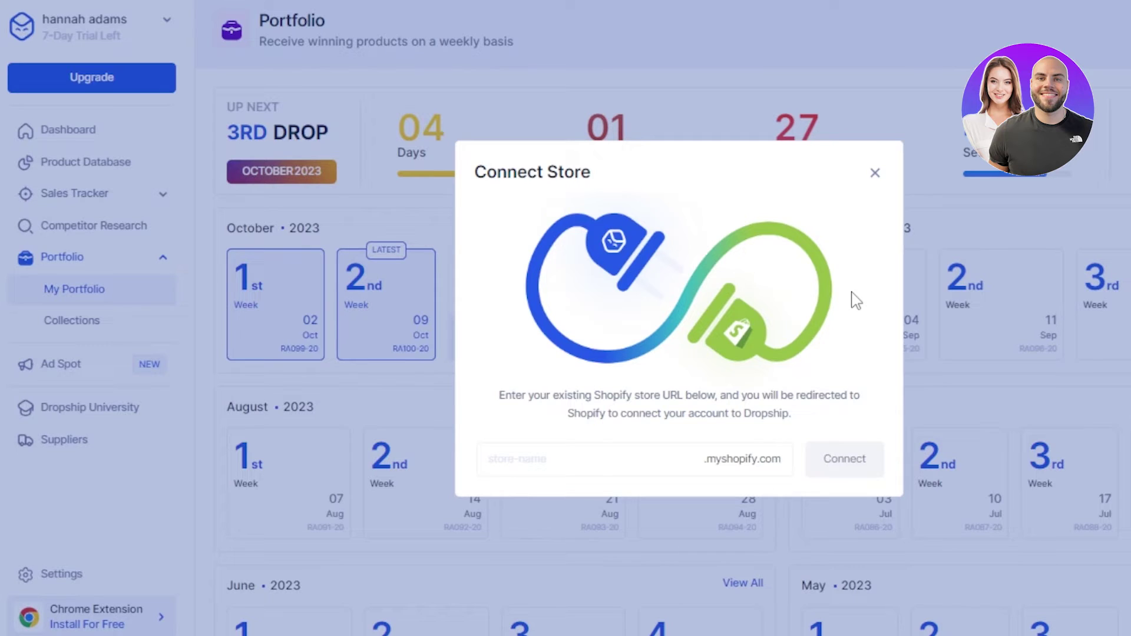
{"action": "left_click", "coordinate": [875, 173]}
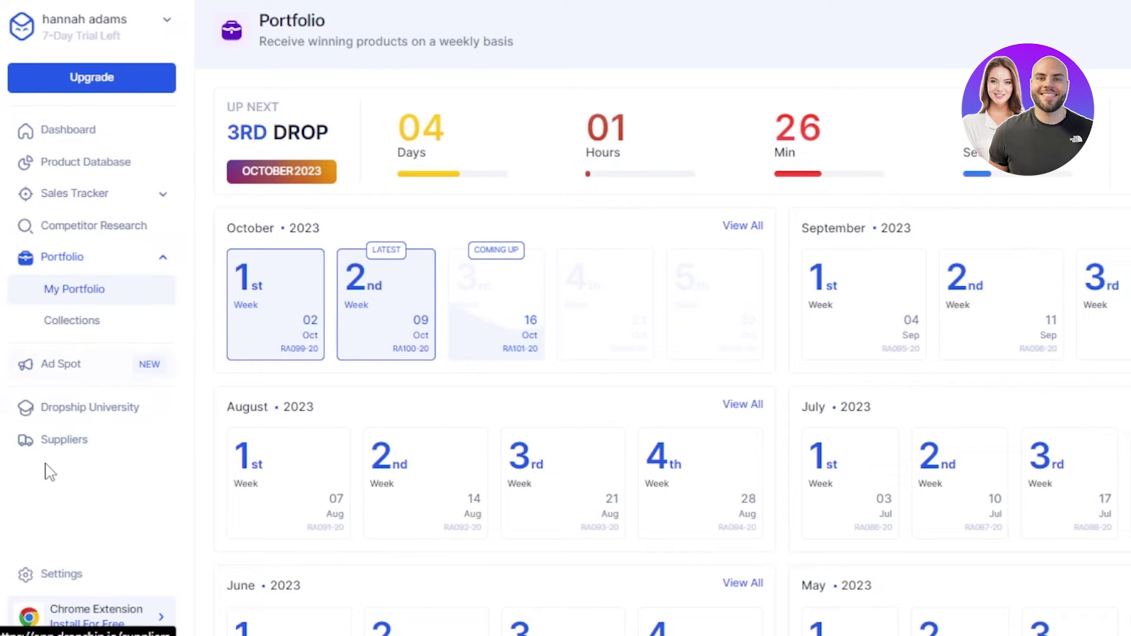
Open the Suppliers page and look over the supplier profiles, including the third supplier's description.
{"action": "left_click", "coordinate": [59, 452]}
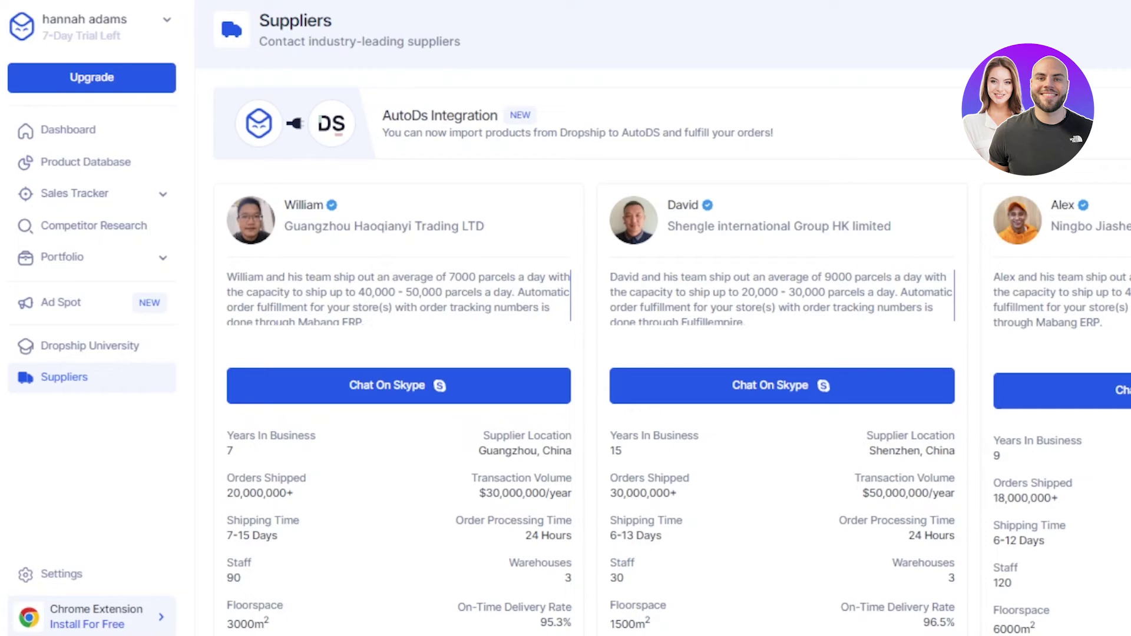
{"action": "triple_click", "coordinate": [1049, 300]}
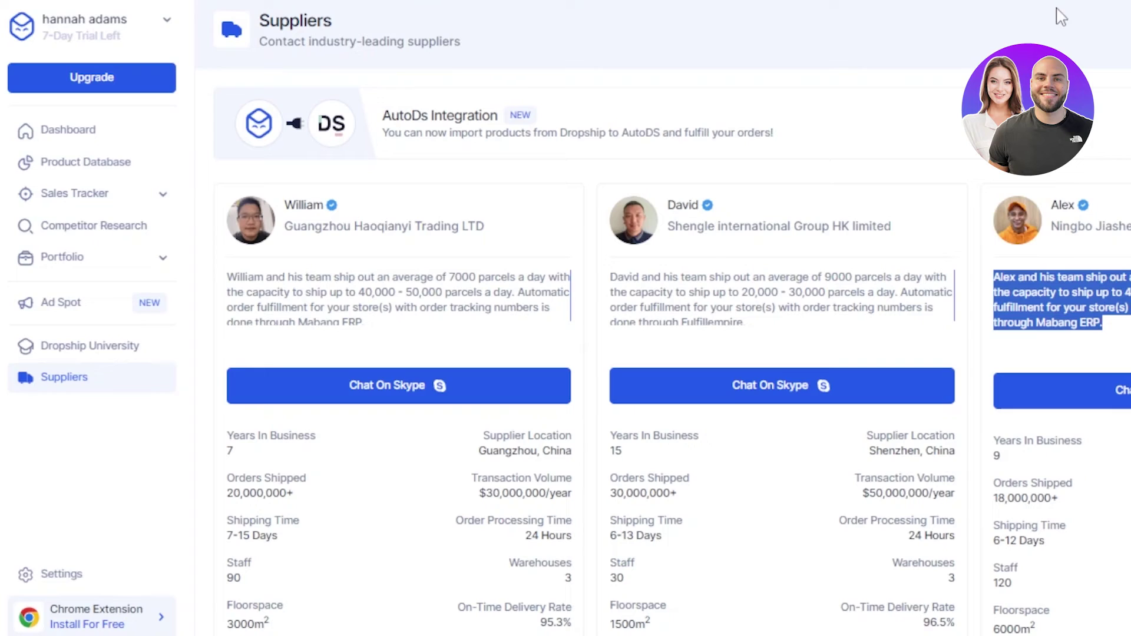
{"action": "left_click", "coordinate": [955, 80]}
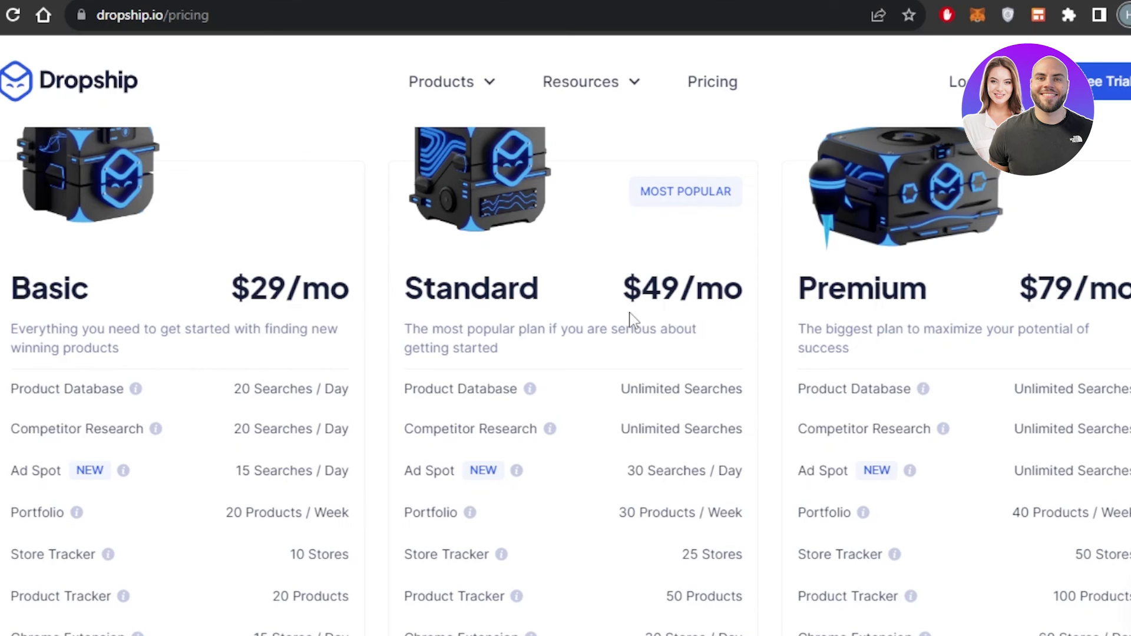
Compare the Basic, Standard and Premium plans on the pricing page, examining their monthly prices, usage limits and detailed feature tables.
{"action": "scroll", "coordinate": [630, 319], "scroll_direction": "down", "scroll_amount": 3}
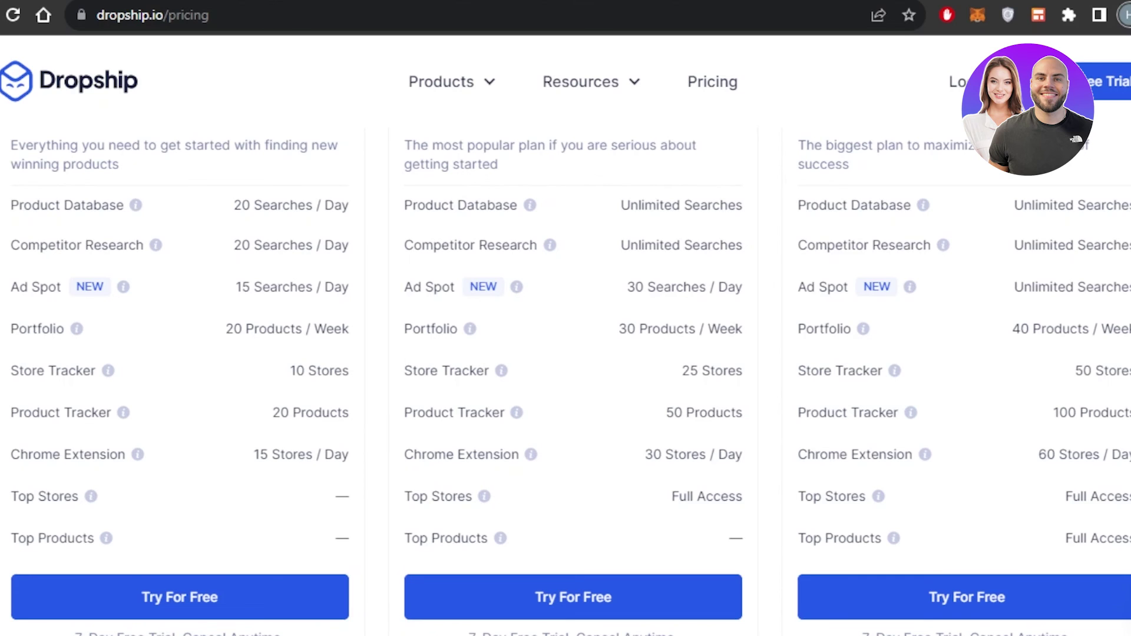
{"action": "scroll", "coordinate": [565, 354], "scroll_direction": "down", "scroll_amount": 5}
{"action": "scroll", "coordinate": [565, 354], "scroll_direction": "up", "scroll_amount": 7}
{"action": "scroll", "coordinate": [566, 353], "scroll_direction": "down", "scroll_amount": 3}
{"action": "scroll", "coordinate": [566, 353], "scroll_direction": "down", "scroll_amount": 5}
{"action": "scroll", "coordinate": [565, 354], "scroll_direction": "down", "scroll_amount": 8}
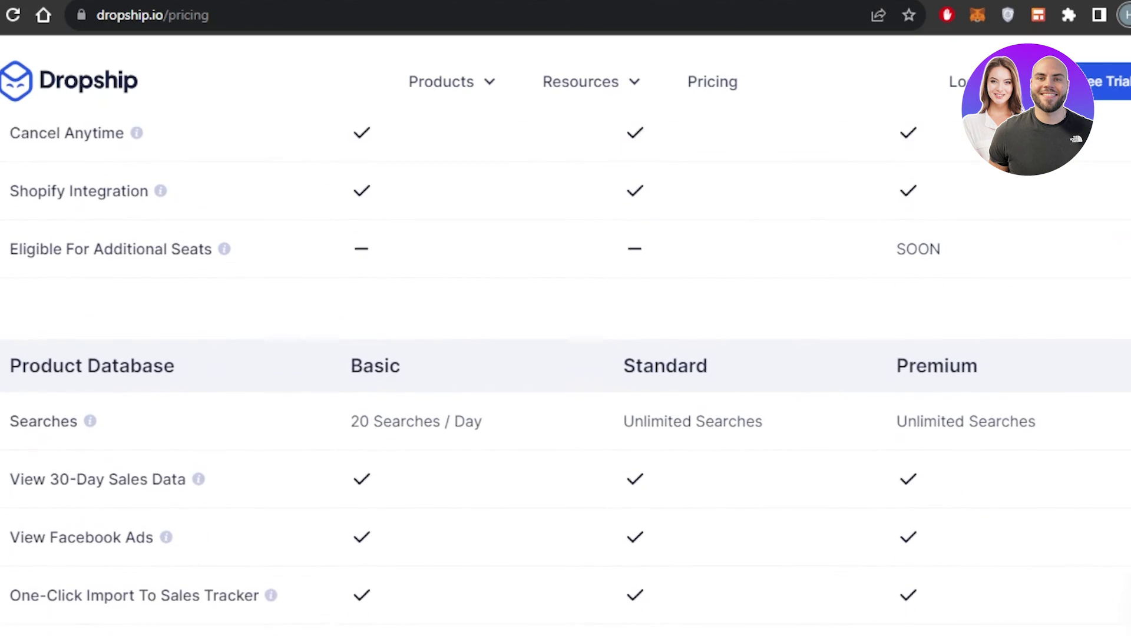
{"action": "scroll", "coordinate": [566, 354], "scroll_direction": "up", "scroll_amount": 12}
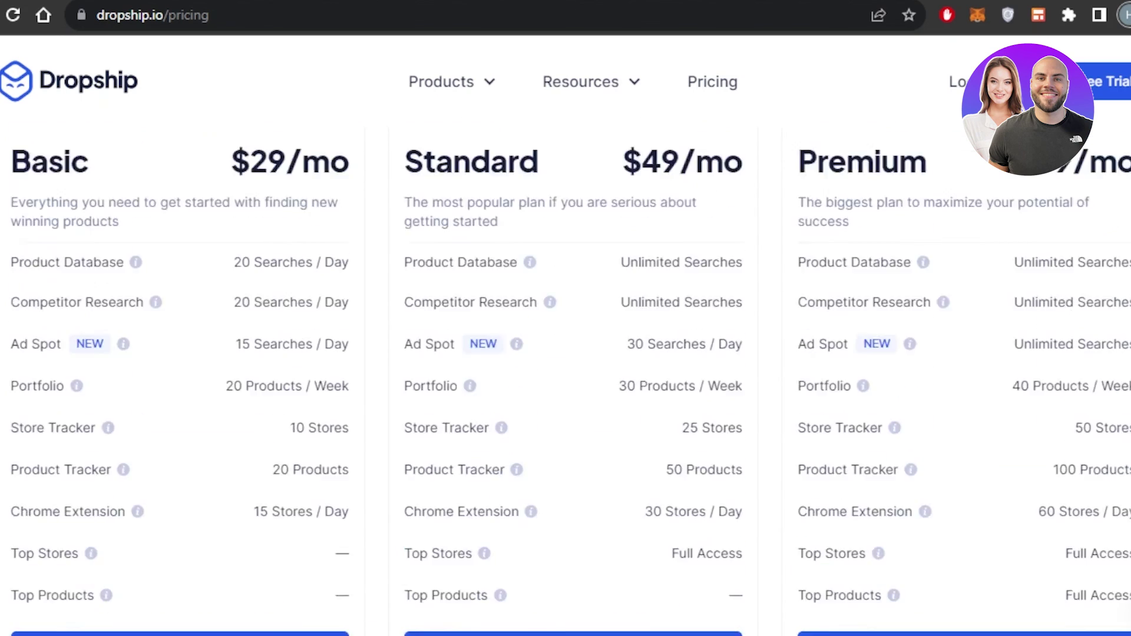
{"action": "scroll", "coordinate": [566, 354], "scroll_direction": "down", "scroll_amount": 4}
{"action": "scroll", "coordinate": [565, 353], "scroll_direction": "up", "scroll_amount": 2}
{"action": "scroll", "coordinate": [566, 354], "scroll_direction": "down", "scroll_amount": 8}
{"action": "scroll", "coordinate": [565, 353], "scroll_direction": "up", "scroll_amount": 11}
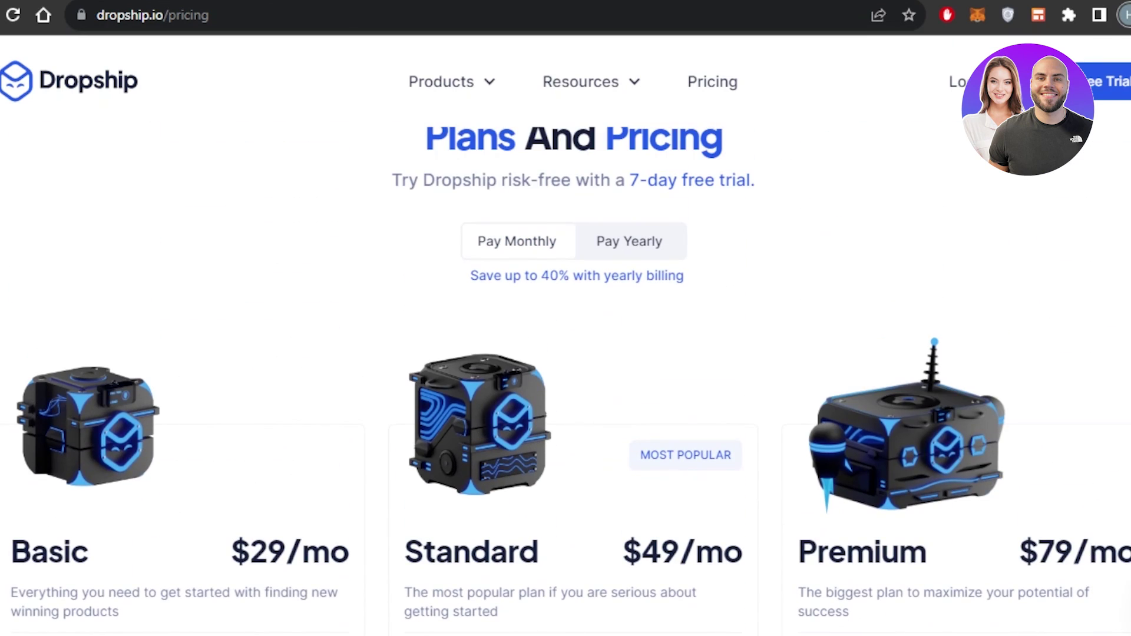
{"action": "scroll", "coordinate": [566, 353], "scroll_direction": "down", "scroll_amount": 3}
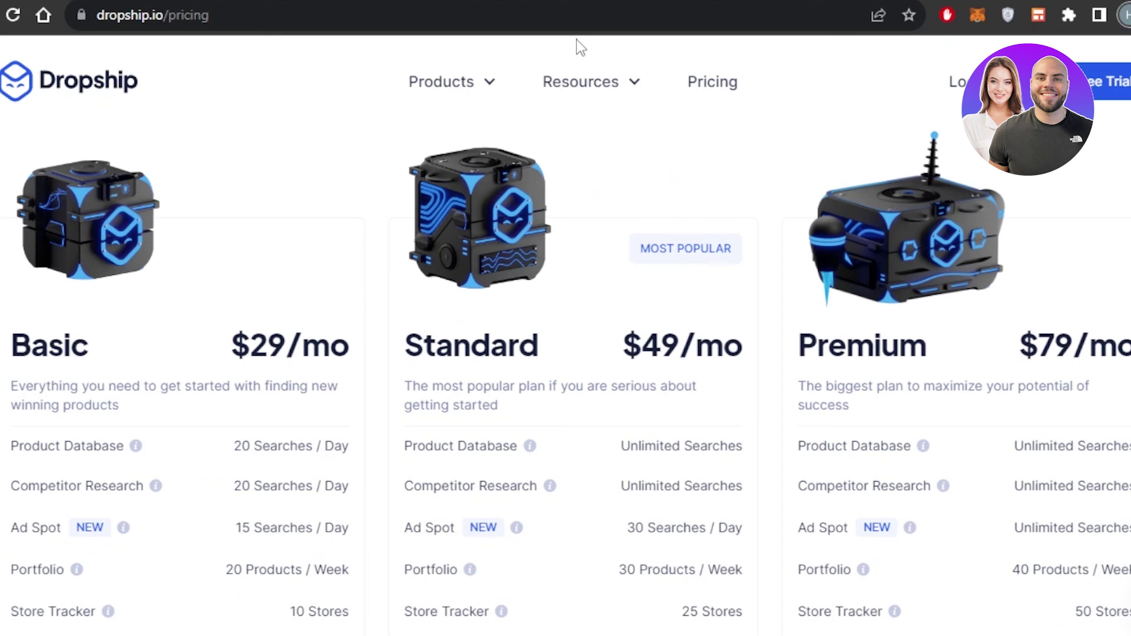